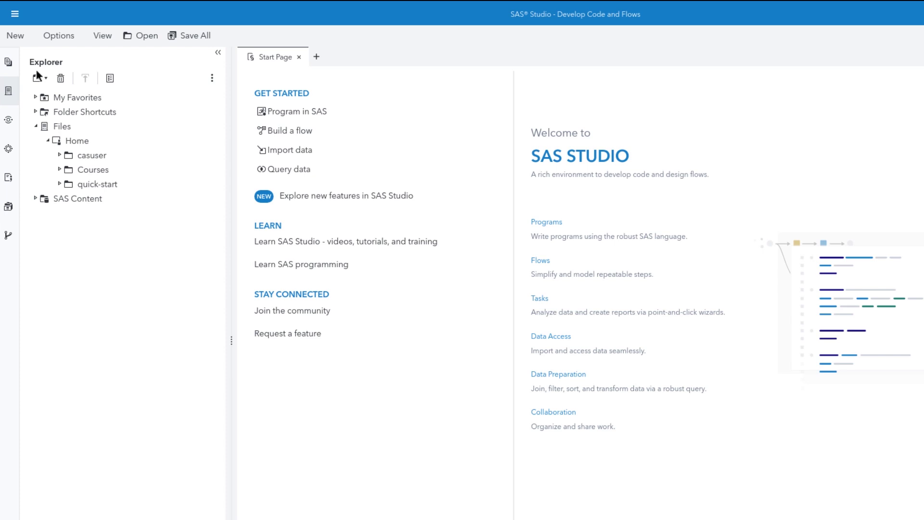
Step: Open Prepare_Home_Equity_Data.flw from the quick-start folder in Develop Code and Flows
{"action": "left_click", "coordinate": [15, 14]}
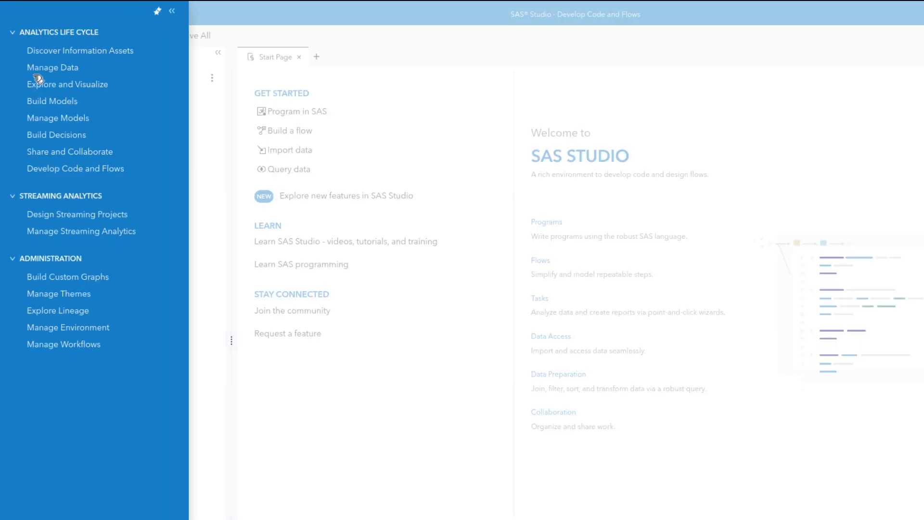
{"action": "left_click", "coordinate": [136, 172]}
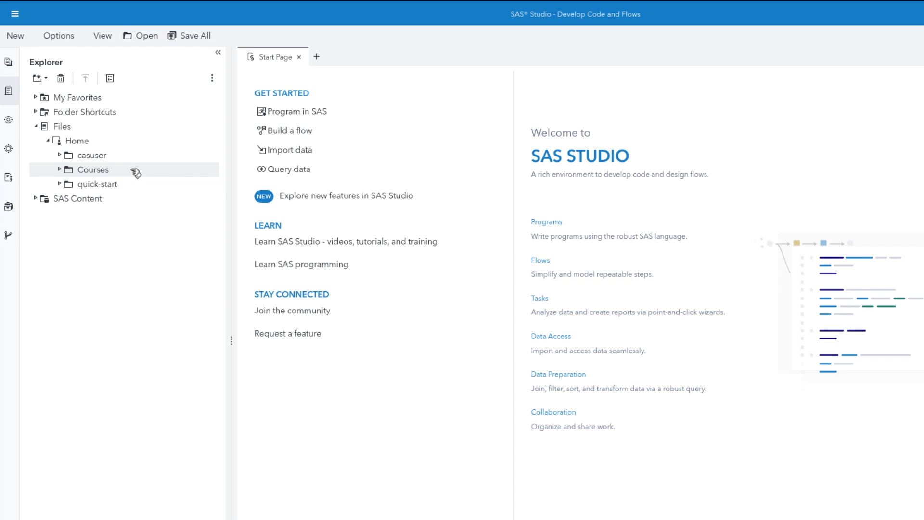
{"action": "left_click", "coordinate": [60, 185]}
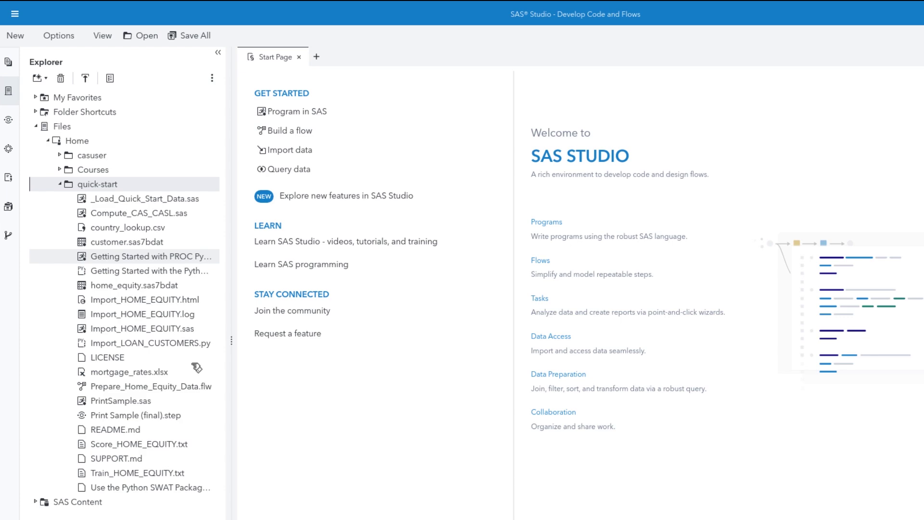
{"action": "double_click", "coordinate": [206, 387]}
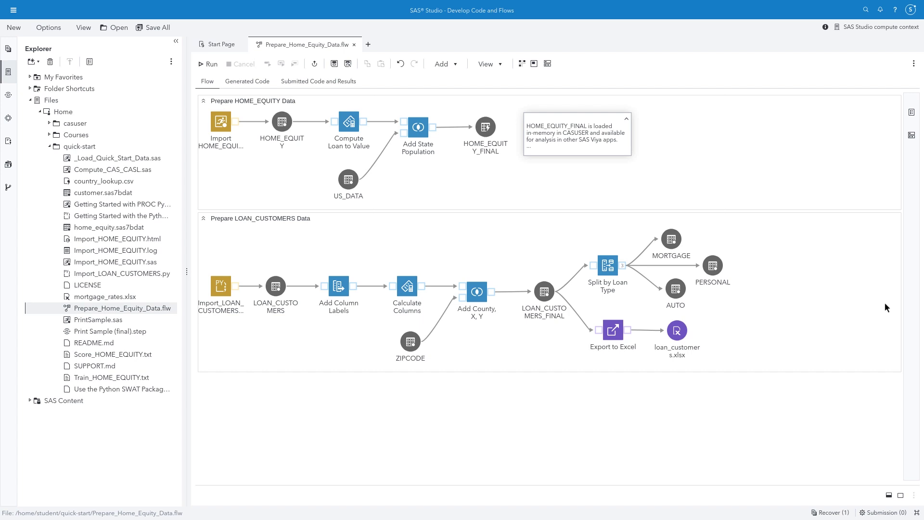
Step: Show the Steps pane's Shared tab listing Print Sample and Print Sample (final)
{"action": "left_click", "coordinate": [11, 102]}
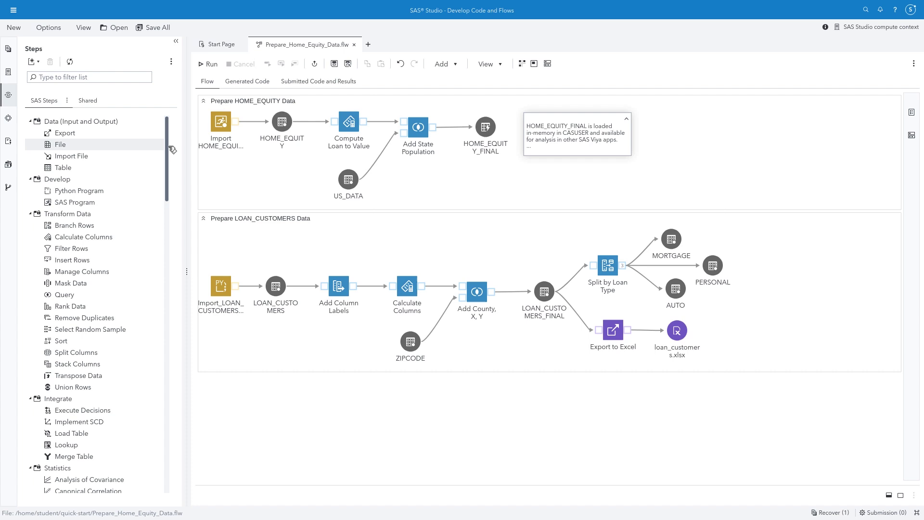
{"action": "left_click_drag", "start_coordinate": [169, 158], "coordinate": [168, 123]}
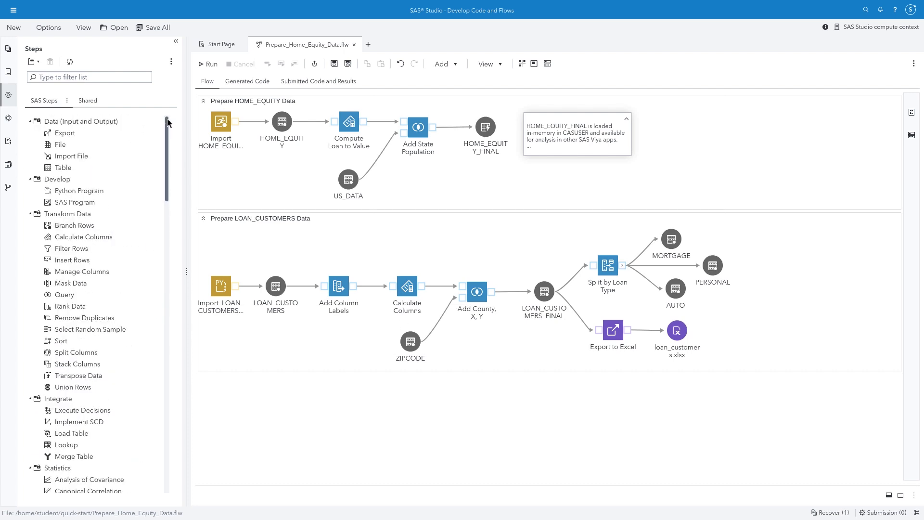
{"action": "left_click", "coordinate": [95, 102]}
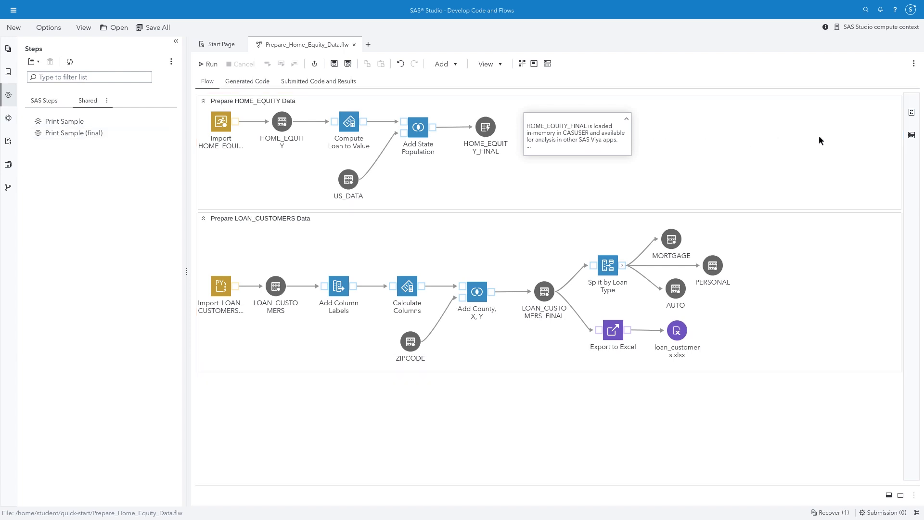
Step: Check the swimlane submission order, then select and expand the loan_customers.xlsx node's settings
{"action": "left_click", "coordinate": [912, 136]}
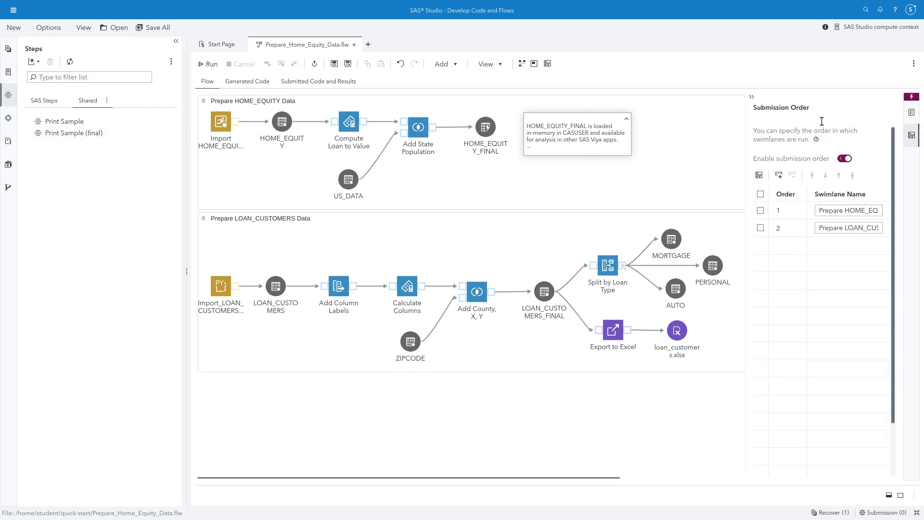
{"action": "left_click", "coordinate": [753, 99]}
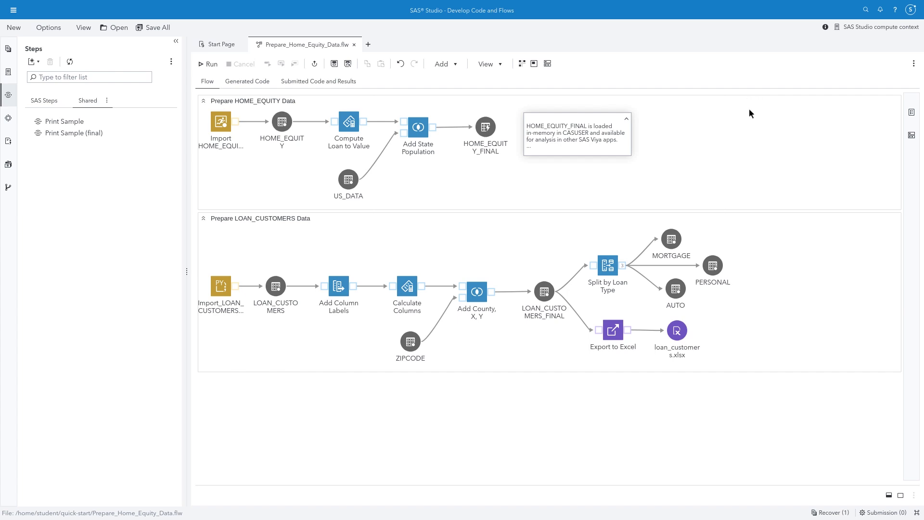
{"action": "left_click", "coordinate": [678, 333]}
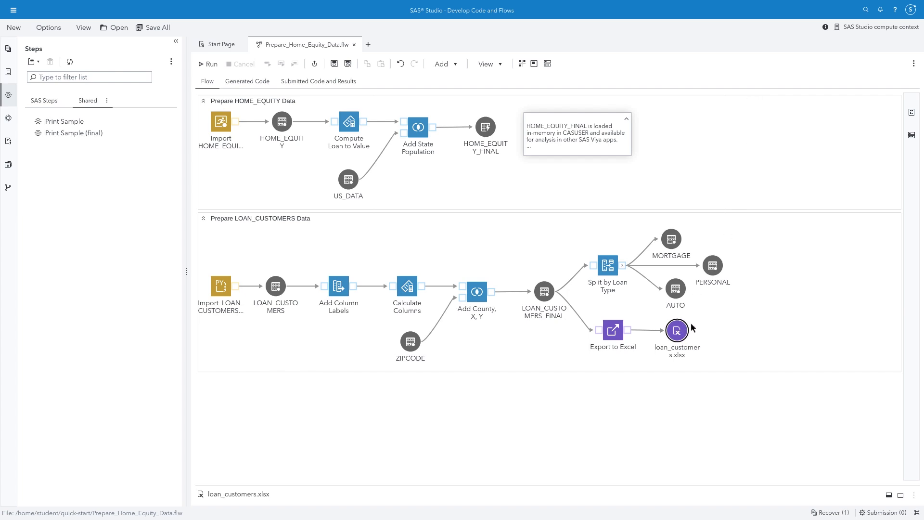
{"action": "left_click", "coordinate": [894, 499]}
{"action": "left_click", "coordinate": [896, 500]}
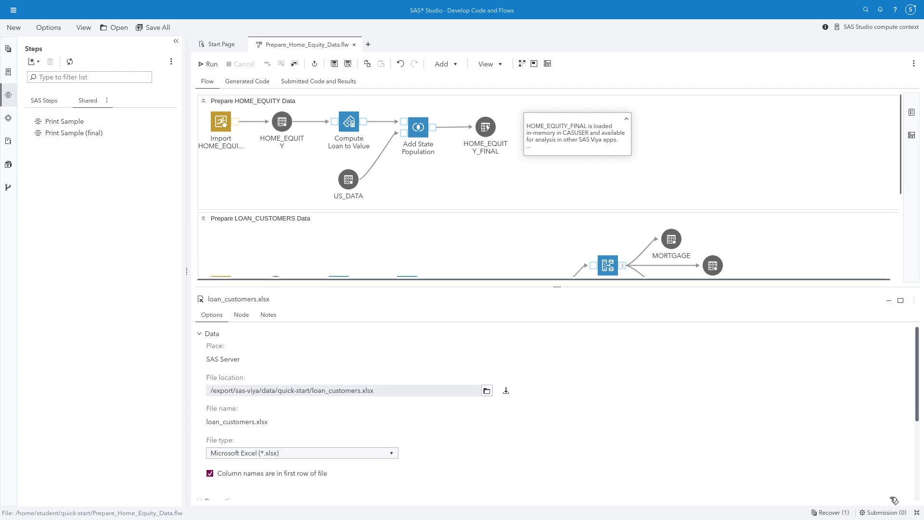
Step: Set the export target to /home/student/quick-start/loan_customers.xlsx as Microsoft Excel (*.xlsx)
{"action": "left_click", "coordinate": [487, 391]}
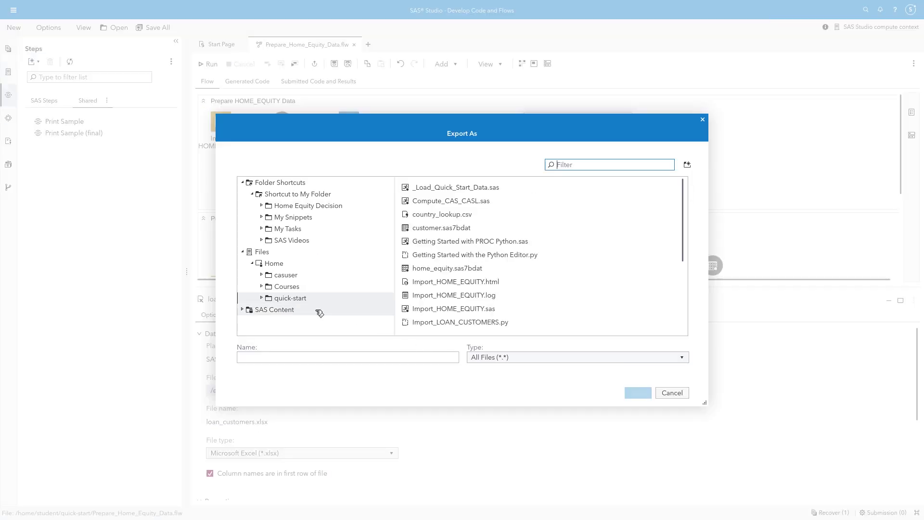
{"action": "left_click", "coordinate": [311, 358]}
{"action": "type", "text": "lo"}
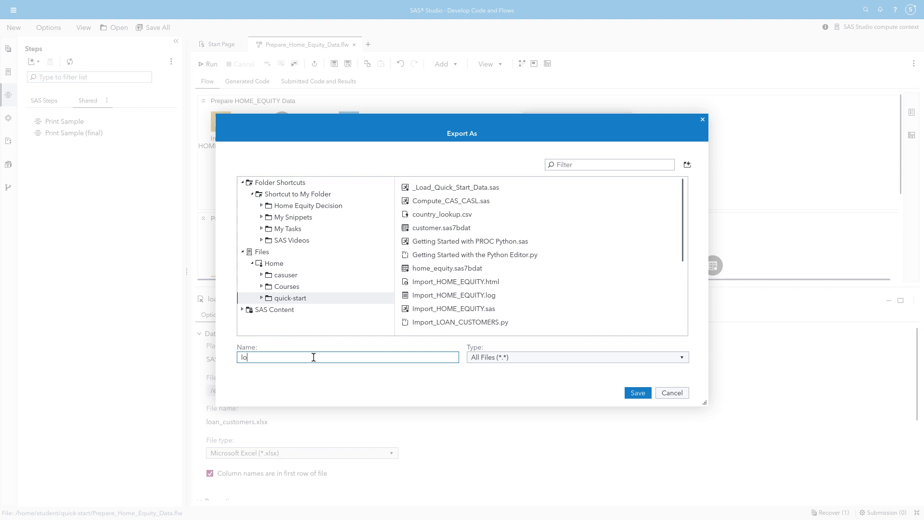
{"action": "type", "text": "an_customers"}
{"action": "left_click", "coordinate": [533, 361]}
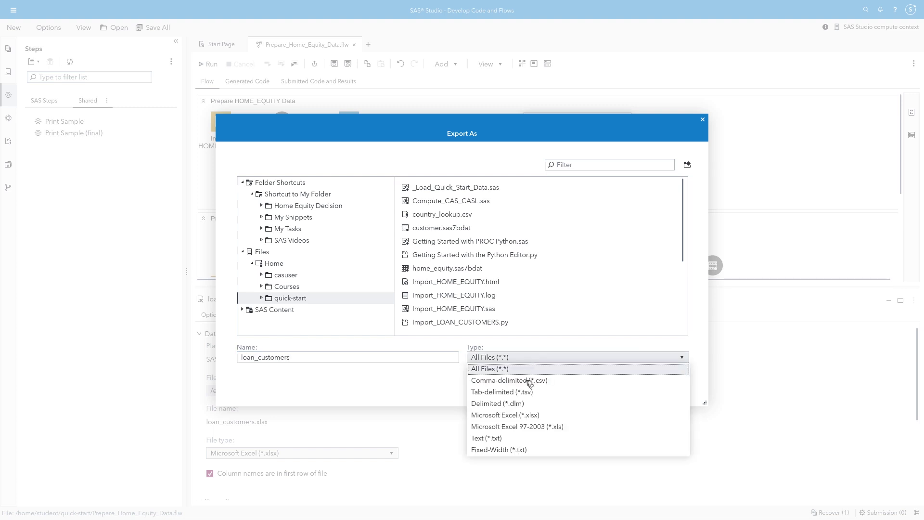
{"action": "left_click", "coordinate": [530, 416]}
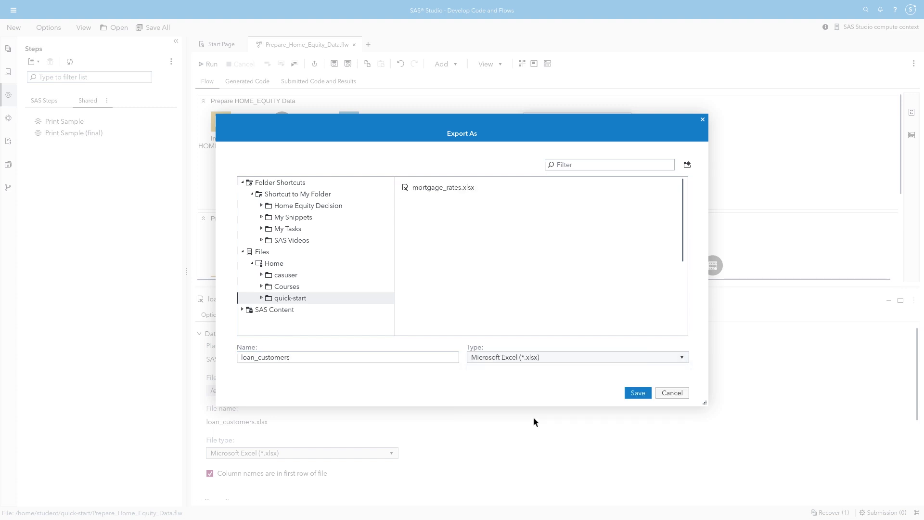
{"action": "left_click", "coordinate": [642, 394]}
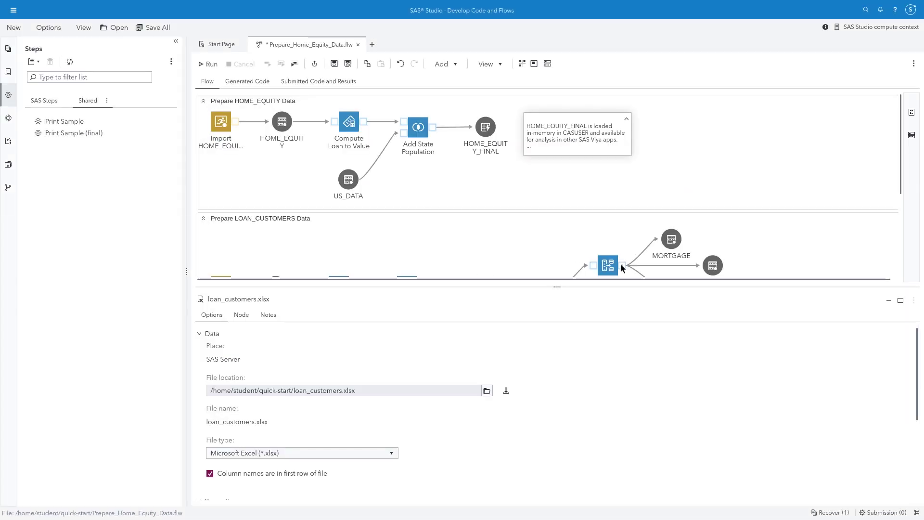
Step: Run the Prepare_Home_Equity_Data flow and review its submitted code and results (5960 observations)
{"action": "left_click", "coordinate": [889, 301]}
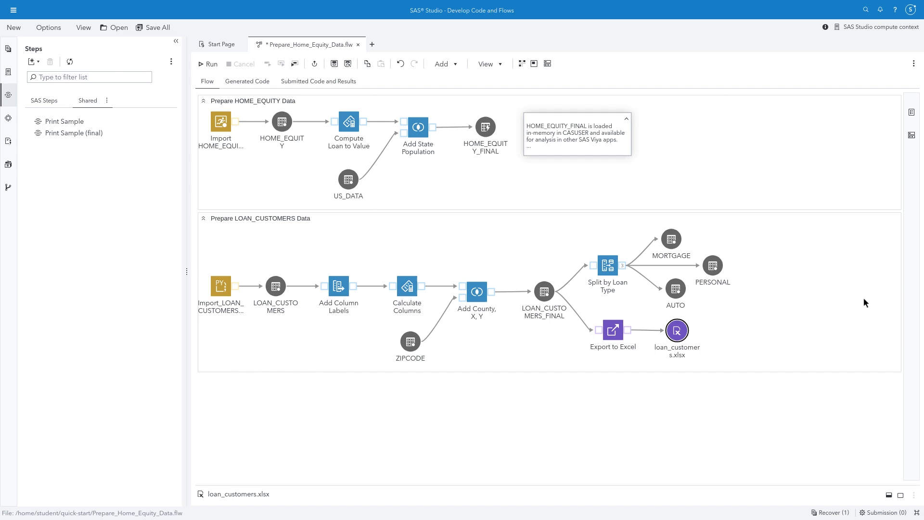
{"action": "right_click", "coordinate": [414, 128]}
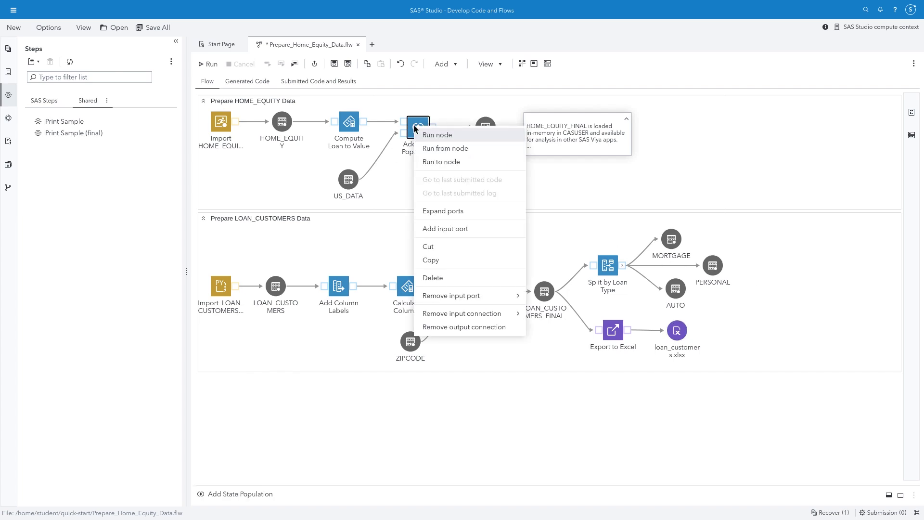
{"action": "right_click", "coordinate": [399, 177]}
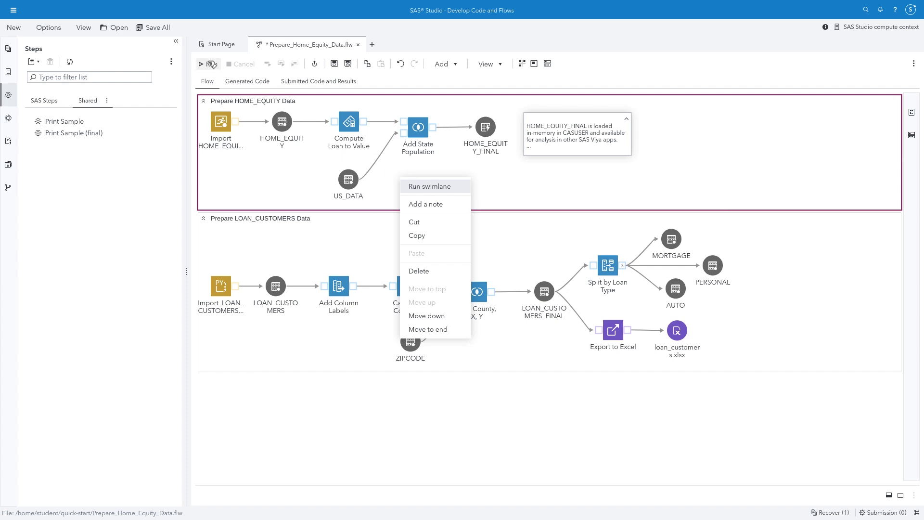
{"action": "left_click", "coordinate": [211, 64]}
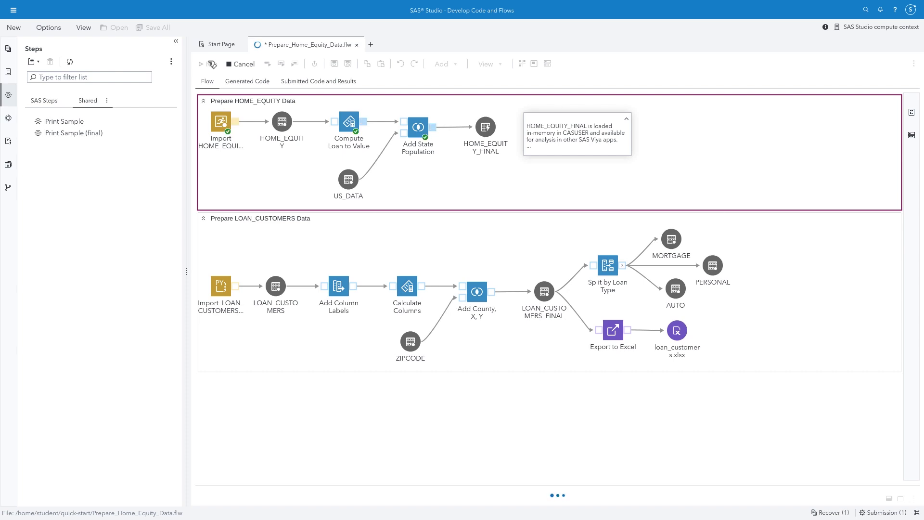
{"action": "left_click", "coordinate": [314, 82]}
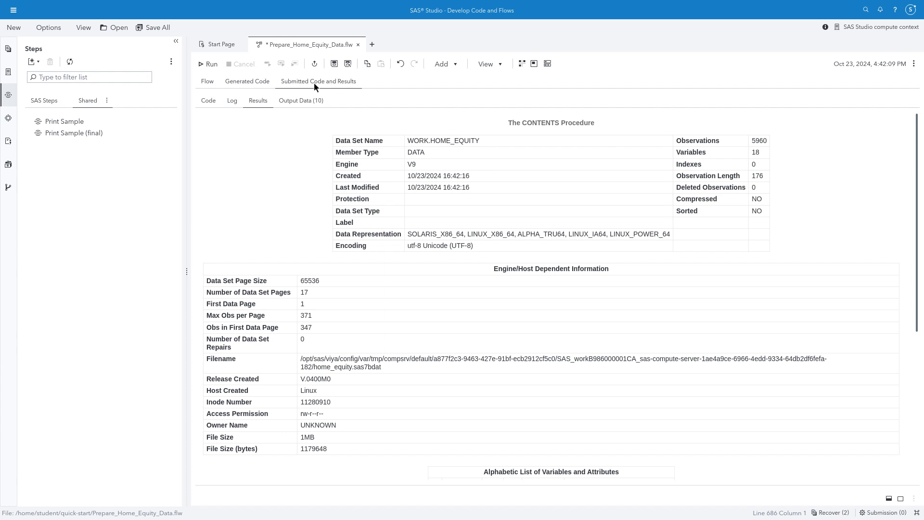
{"action": "left_click", "coordinate": [207, 81]}
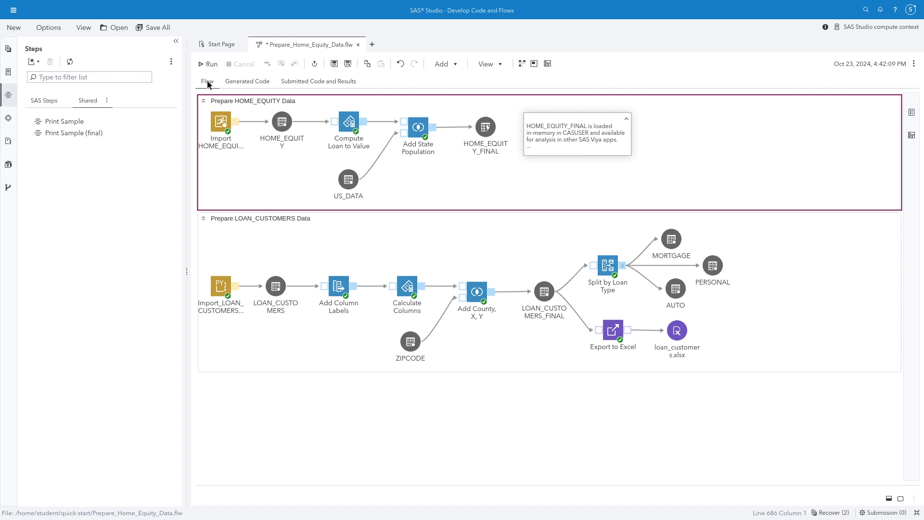
Step: Close Prepare_Home_Equity_Data without saving and start a new empty Flow.flw
{"action": "right_click", "coordinate": [305, 46]}
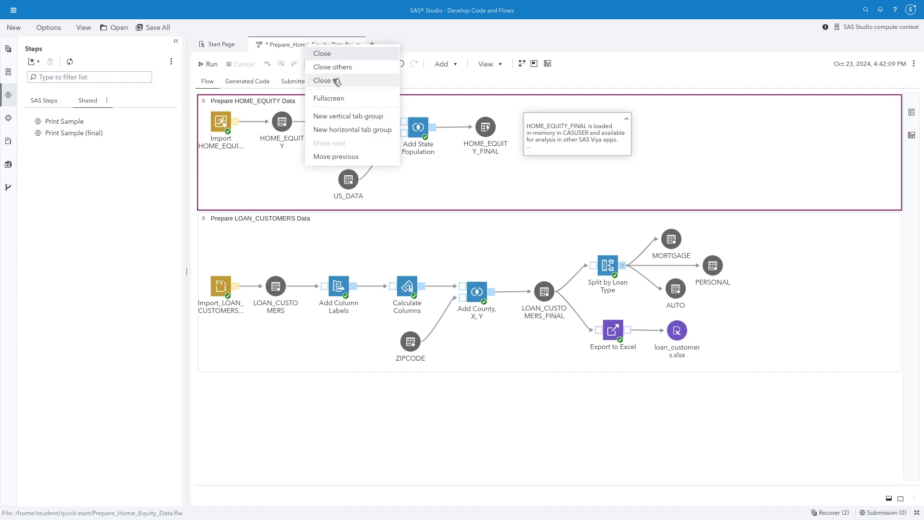
{"action": "key", "text": "Escape"}
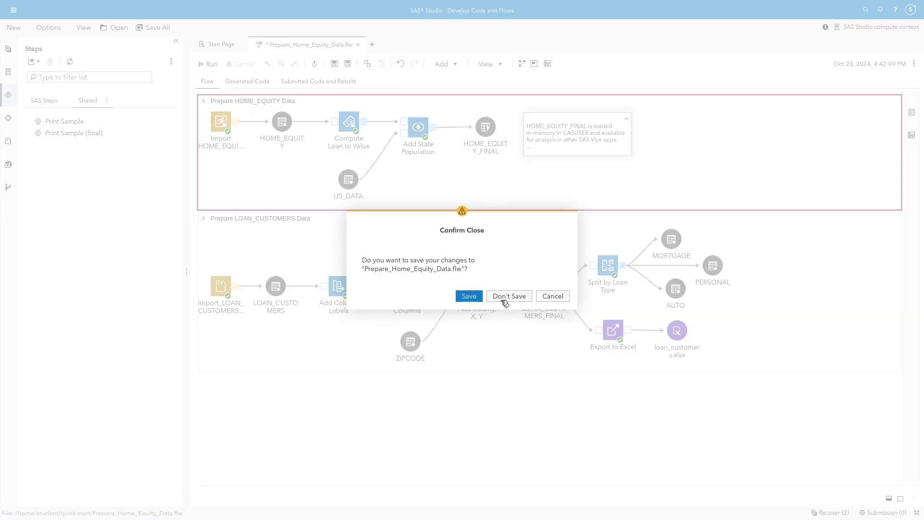
{"action": "left_click", "coordinate": [505, 296]}
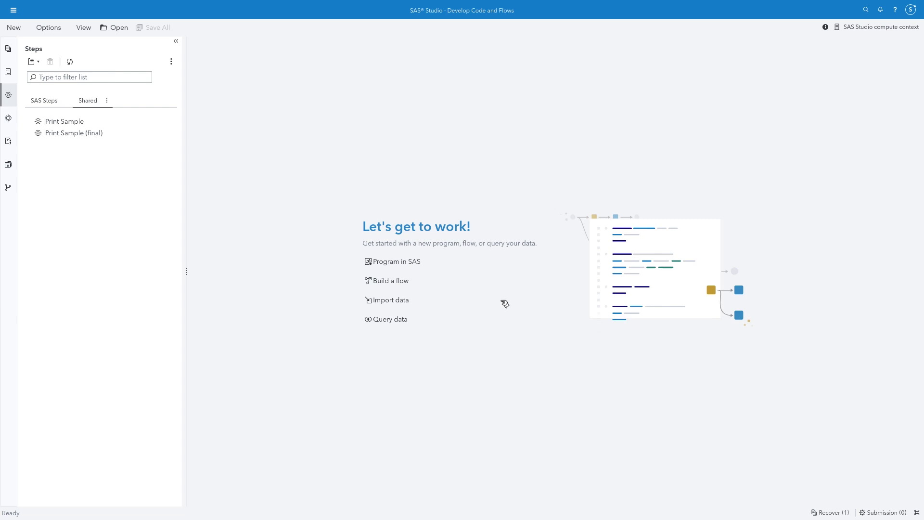
{"action": "left_click", "coordinate": [394, 281]}
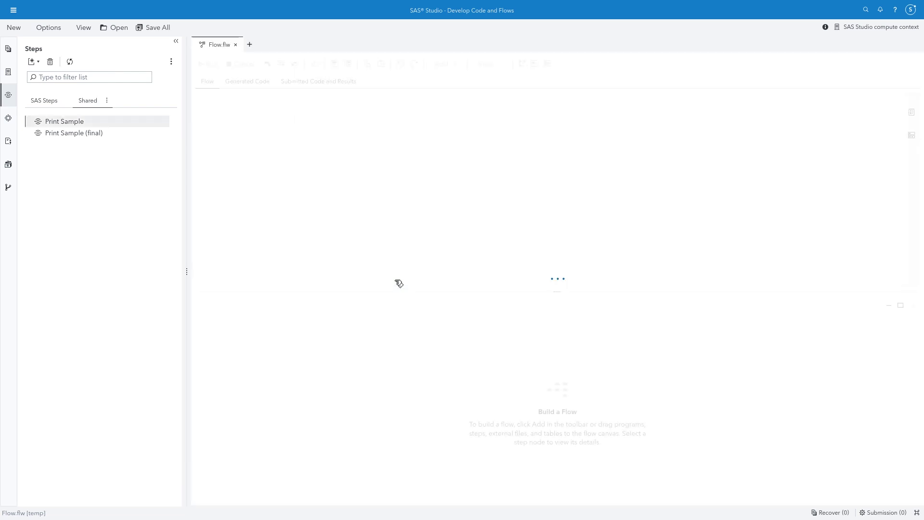
{"action": "left_click", "coordinate": [250, 46]}
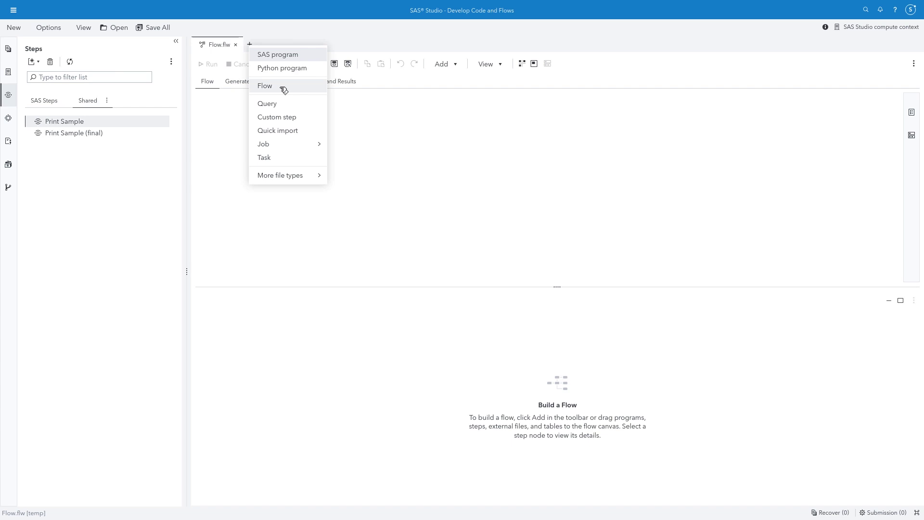
Step: Add Import_HOME_EQUITY.sas from quick-start to the new flow as a program node
{"action": "left_click", "coordinate": [9, 72]}
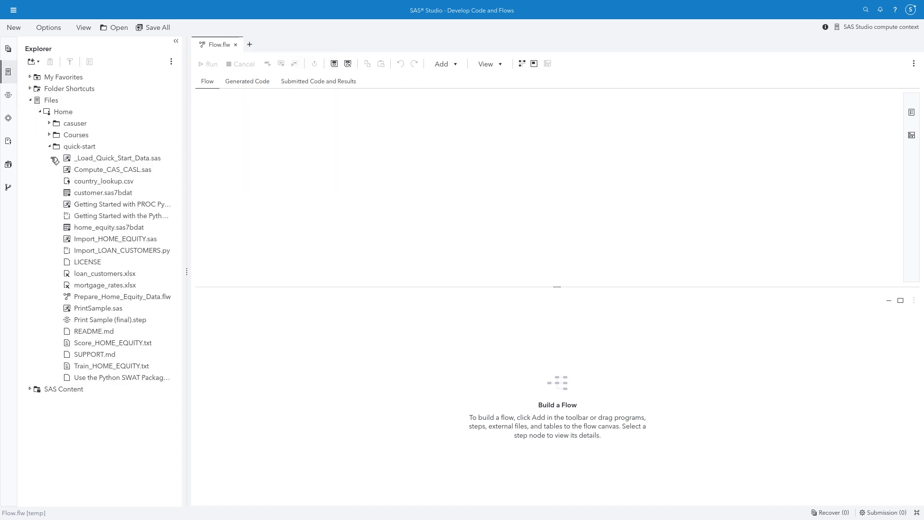
{"action": "left_click_drag", "start_coordinate": [115, 239], "coordinate": [218, 114]}
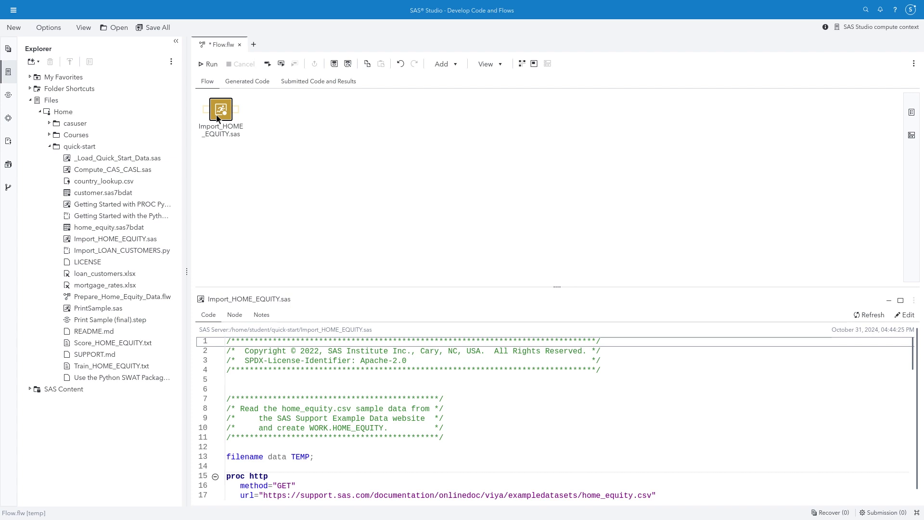
{"action": "left_click", "coordinate": [13, 97]}
{"action": "left_click", "coordinate": [47, 100]}
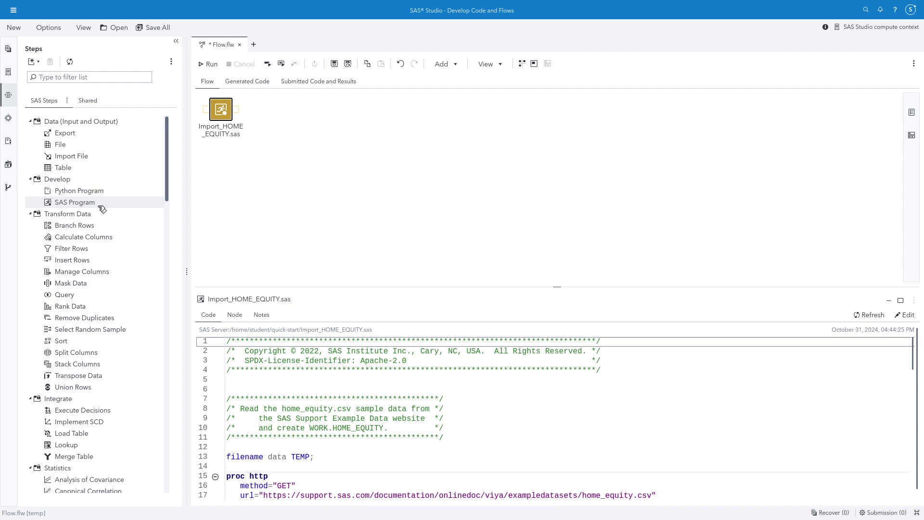
Step: Remove the import node's unused input port and add a WORK.HOME_EQUITY Table node after it
{"action": "right_click", "coordinate": [220, 111]}
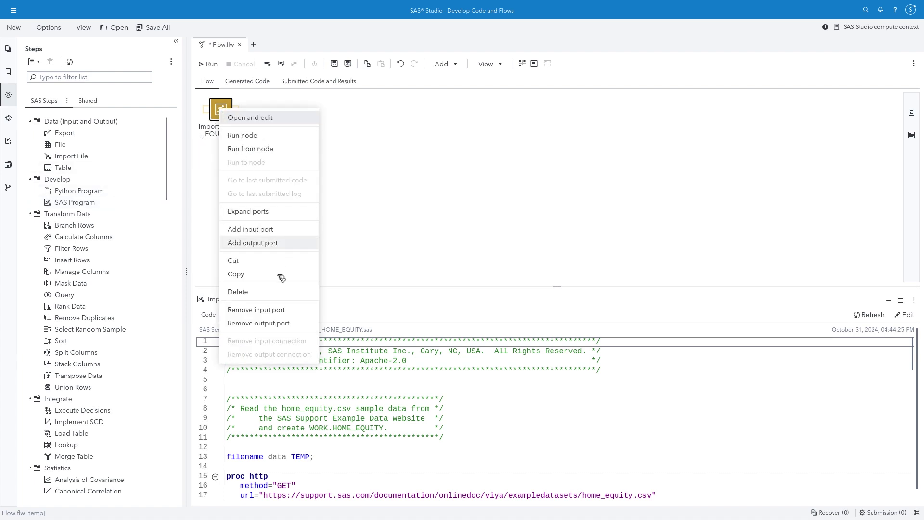
{"action": "left_click", "coordinate": [296, 314]}
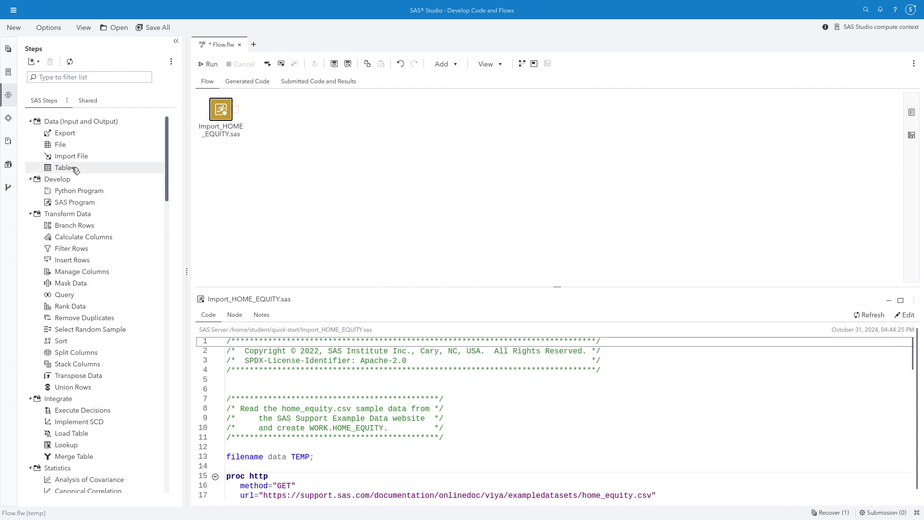
{"action": "left_click_drag", "start_coordinate": [75, 169], "coordinate": [236, 111]}
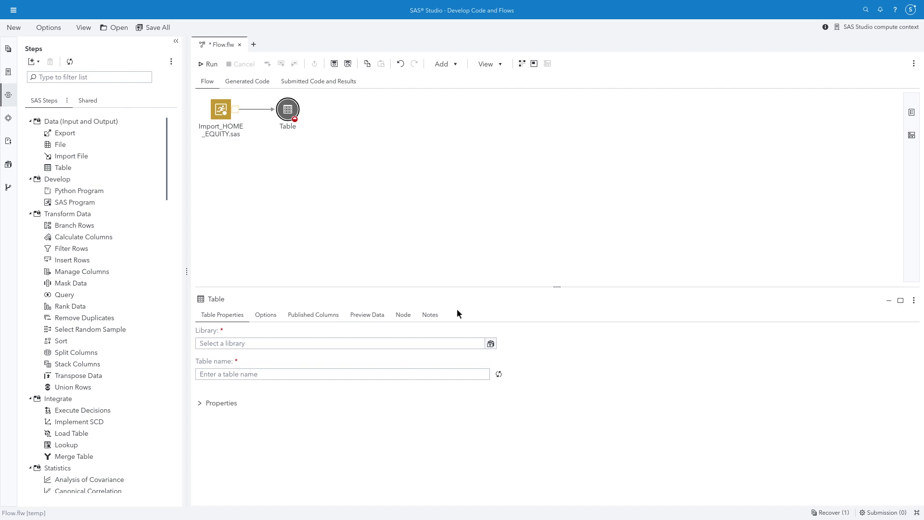
{"action": "left_click", "coordinate": [491, 344]}
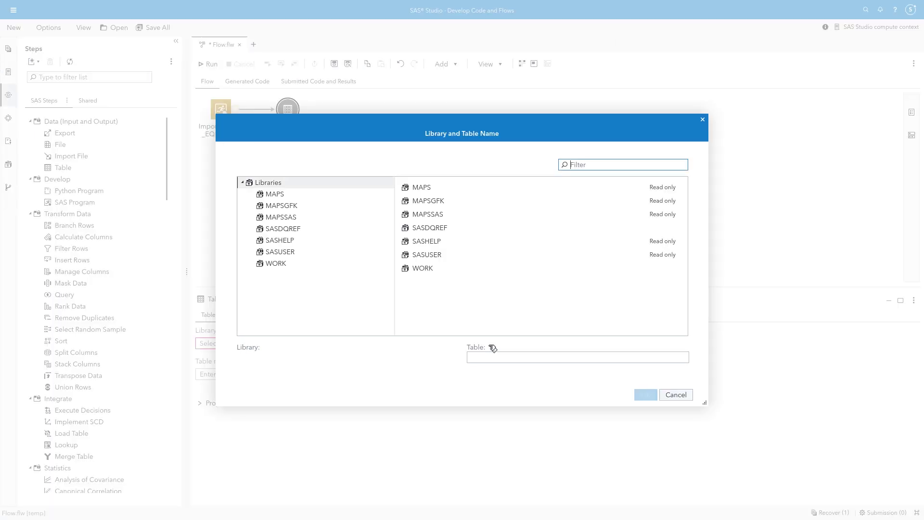
{"action": "left_click", "coordinate": [288, 264]}
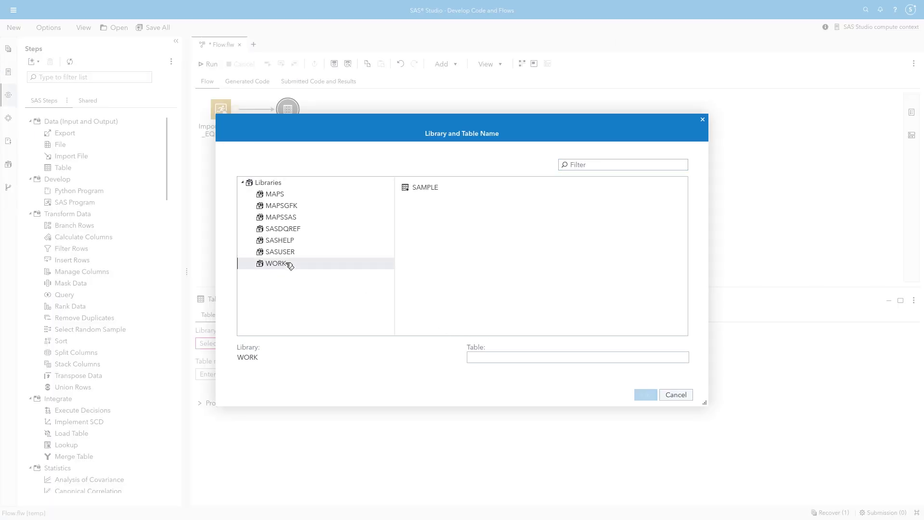
{"action": "left_click", "coordinate": [484, 357]}
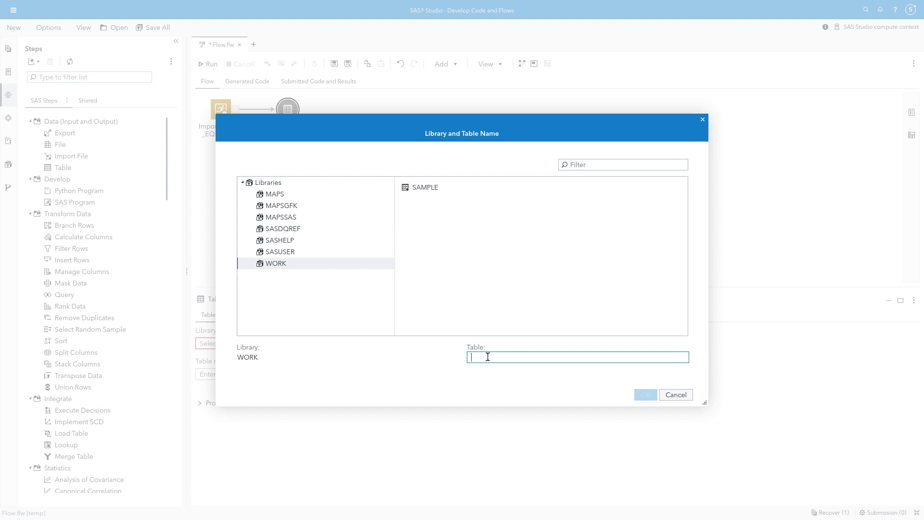
{"action": "type", "text": "HOME_EQUITY"}
{"action": "left_click", "coordinate": [656, 396]}
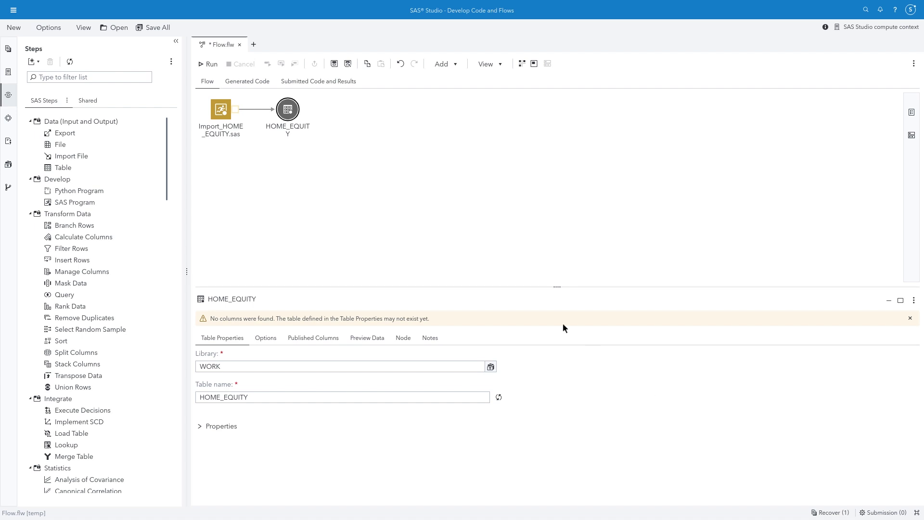
Step: Run the flow, then attach a Calculate Columns step to HOME_EQUITY and select CITY
{"action": "left_click", "coordinate": [211, 65]}
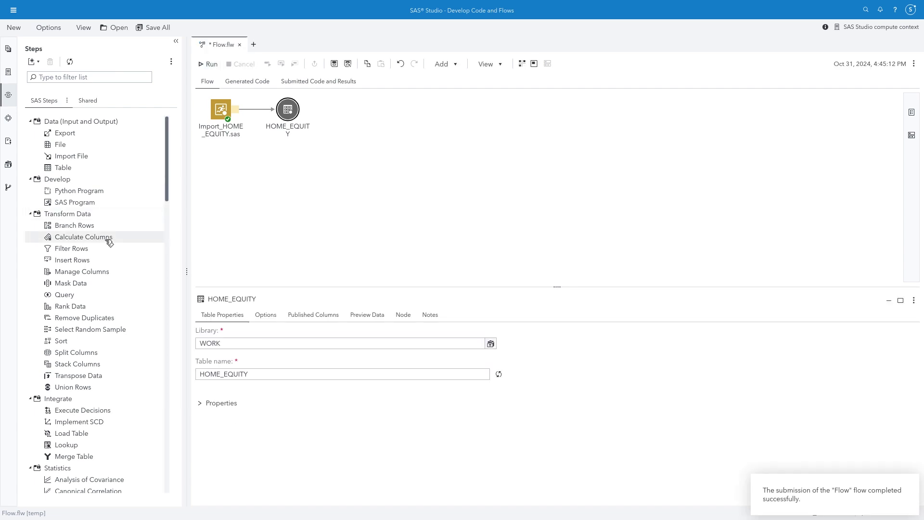
{"action": "left_click_drag", "start_coordinate": [109, 243], "coordinate": [304, 118]}
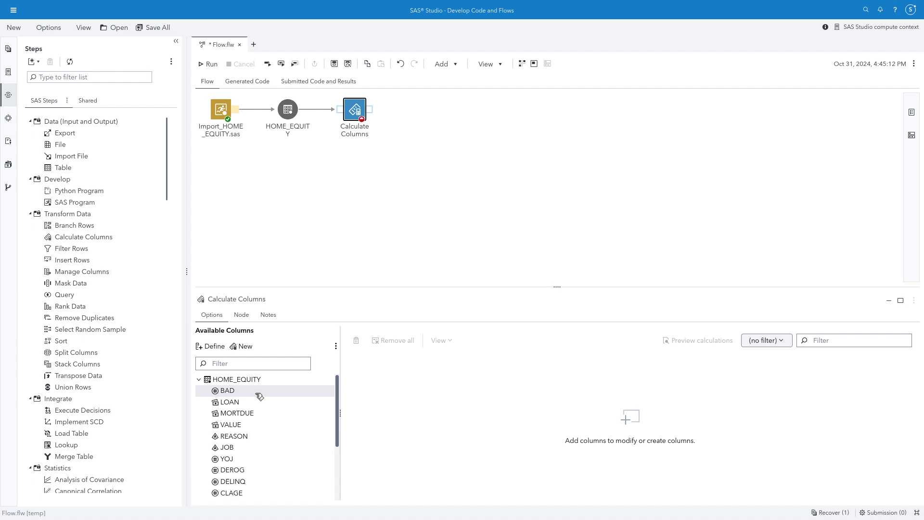
{"action": "scroll", "coordinate": [260, 400], "scroll_direction": "down", "scroll_amount": 3}
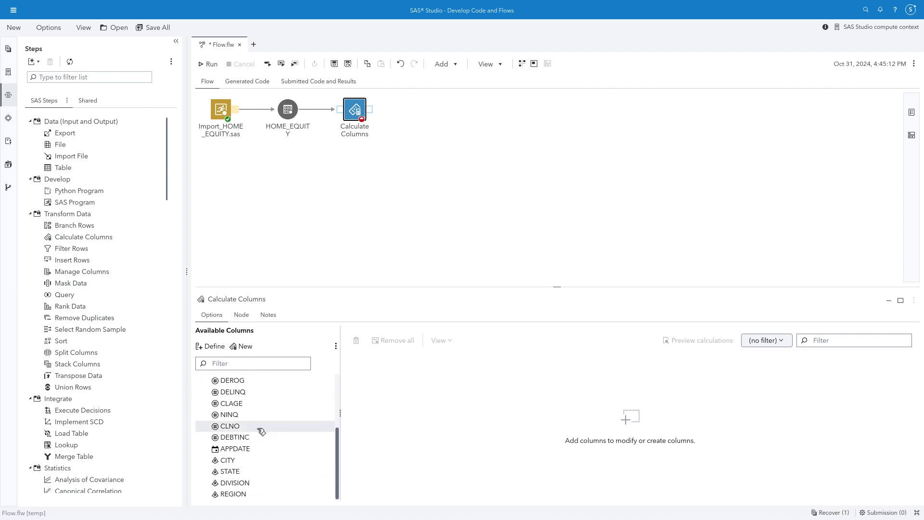
{"action": "left_click", "coordinate": [255, 460]}
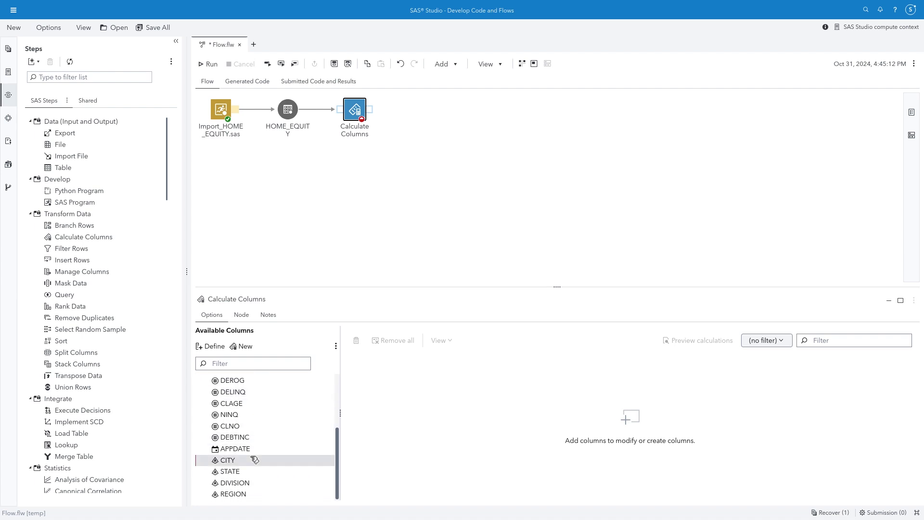
{"action": "left_click", "coordinate": [217, 346]}
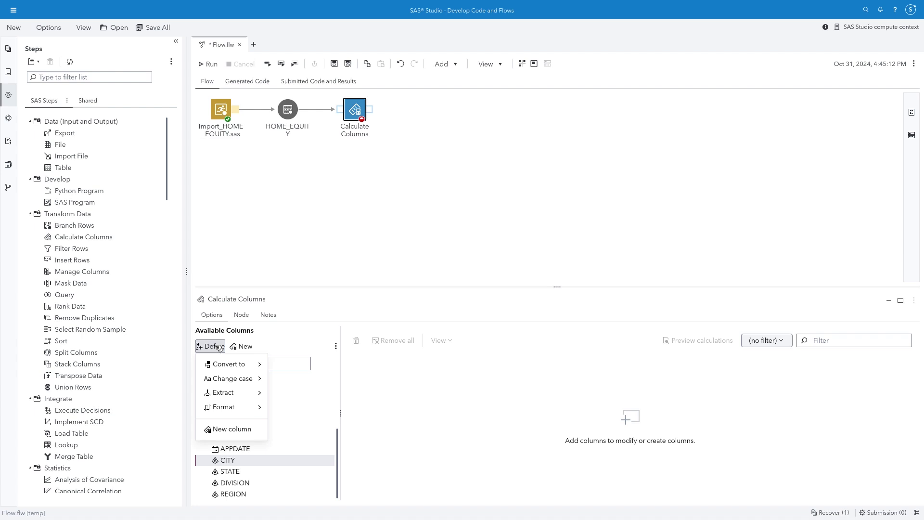
Step: Replace CITY with its Proper case version using Change case
{"action": "mouse_move", "coordinate": [251, 383]}
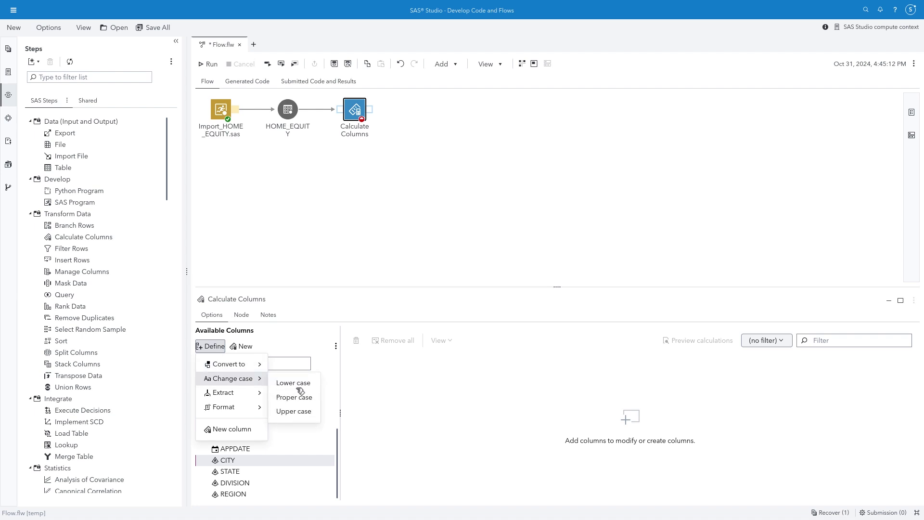
{"action": "left_click", "coordinate": [313, 400]}
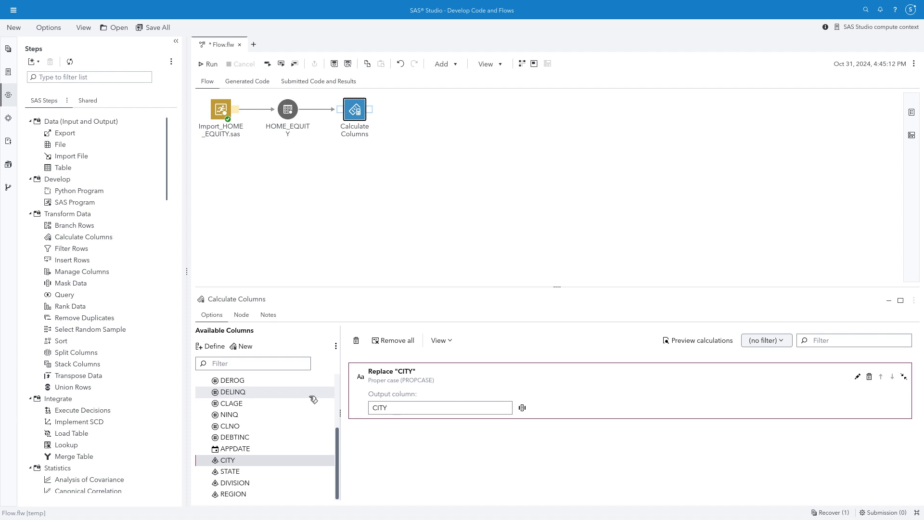
Step: Start a new calculated column with the expression MORTDUE/VALUE
{"action": "left_click", "coordinate": [245, 347]}
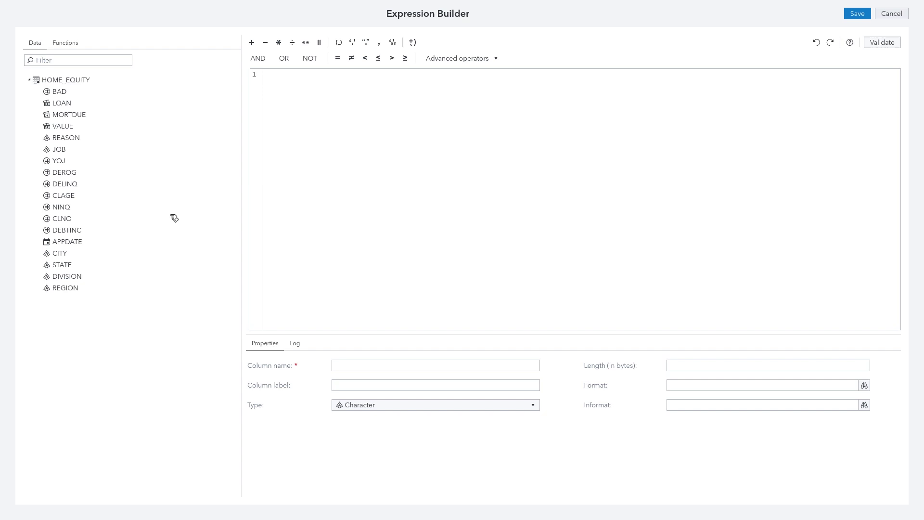
{"action": "double_click", "coordinate": [94, 116]}
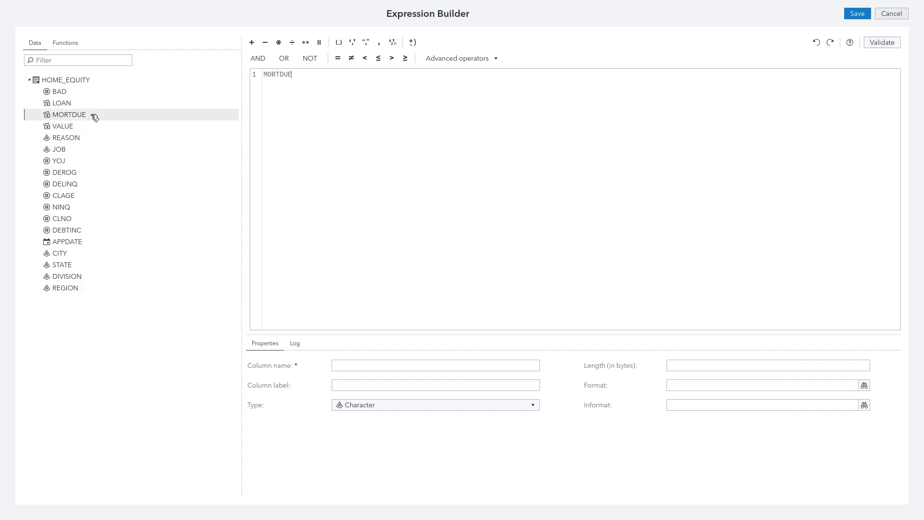
{"action": "left_click", "coordinate": [292, 43]}
{"action": "left_click", "coordinate": [136, 128]}
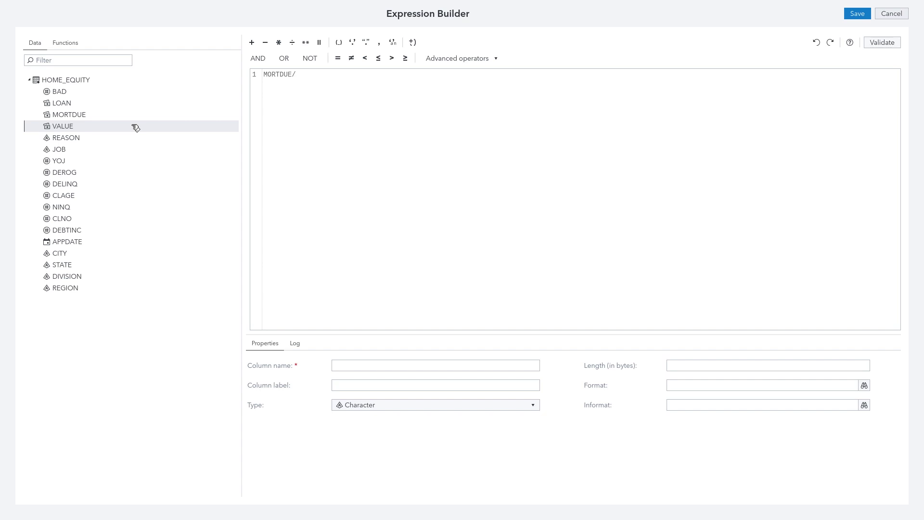
{"action": "double_click", "coordinate": [135, 128]}
Step: Name the column LTV, label it 'Loan to Value Ratio', and make it numeric
{"action": "left_click", "coordinate": [350, 366]}
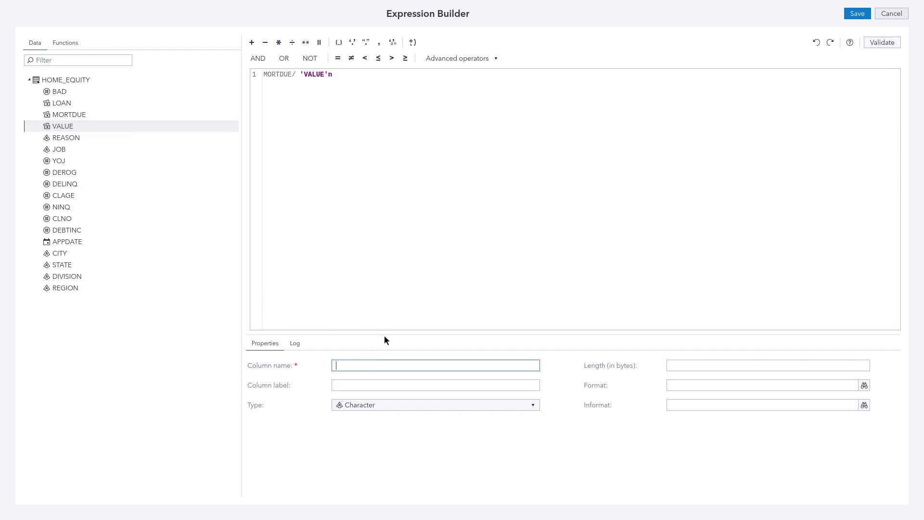
{"action": "type", "text": "LTV"}
{"action": "key", "text": "Tab"}
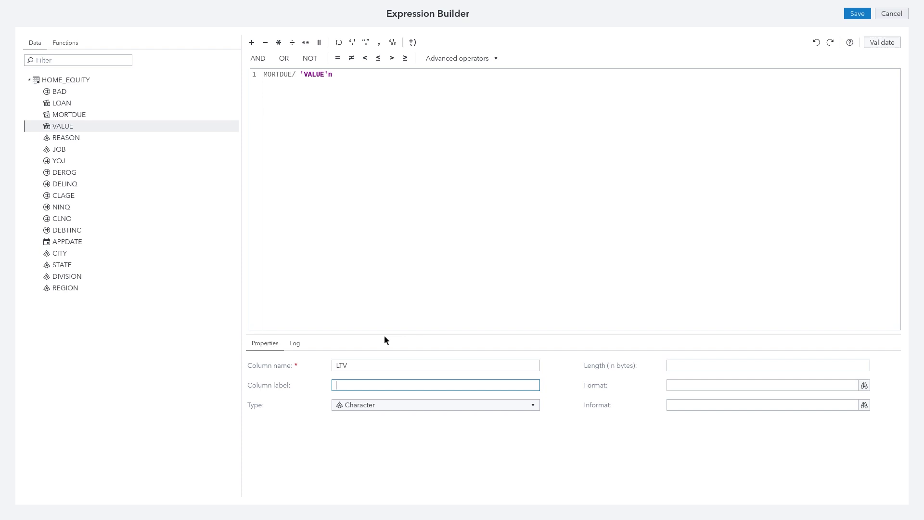
{"action": "type", "text": "Loan to Value Ratio"}
{"action": "left_click", "coordinate": [427, 408]}
{"action": "left_click", "coordinate": [427, 428]}
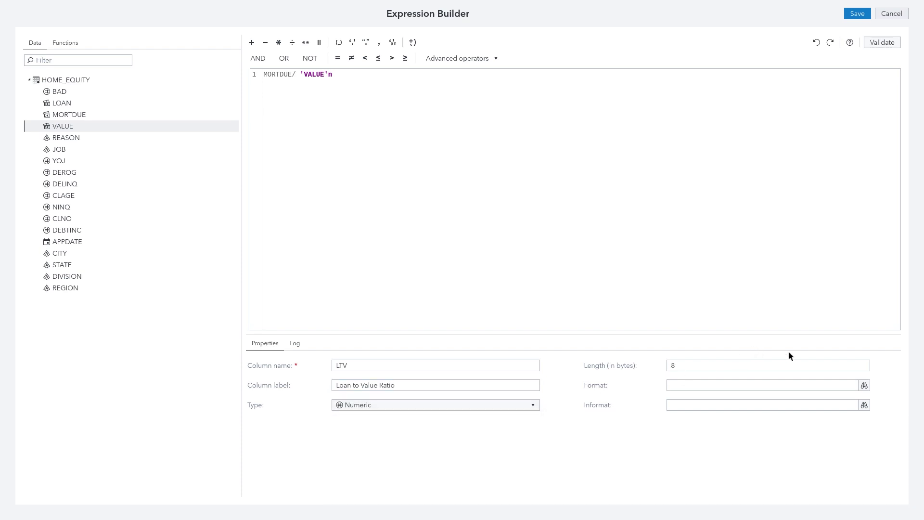
Step: Give the LTV column the PERCENT6. format
{"action": "left_click", "coordinate": [788, 390]}
{"action": "left_click", "coordinate": [420, 207]}
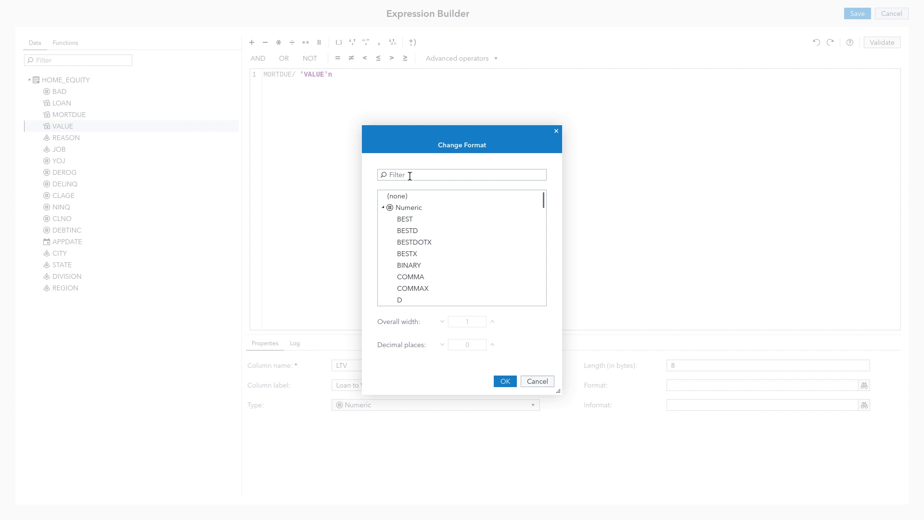
{"action": "left_click", "coordinate": [410, 175]}
{"action": "type", "text": "per"}
{"action": "left_click", "coordinate": [434, 220]}
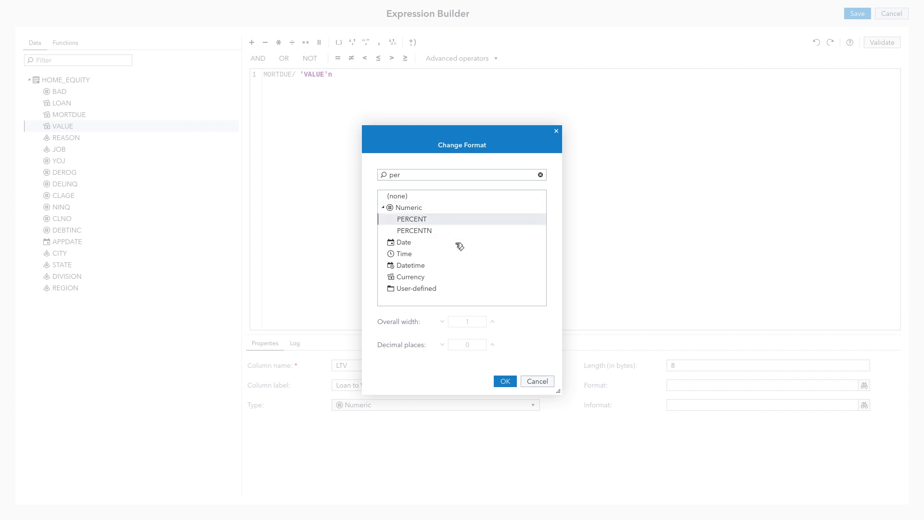
{"action": "left_click", "coordinate": [506, 381]}
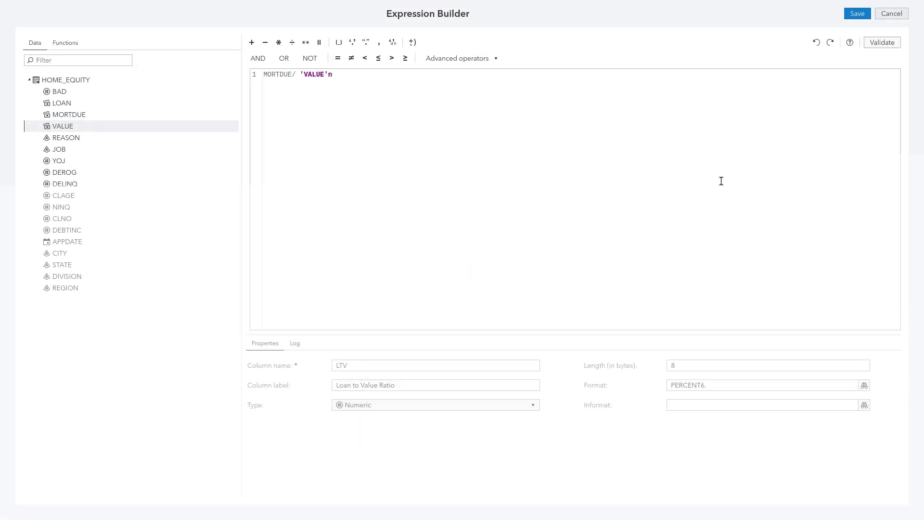
Step: Save the LTV expression and run only the Calculate Columns node
{"action": "left_click", "coordinate": [860, 15]}
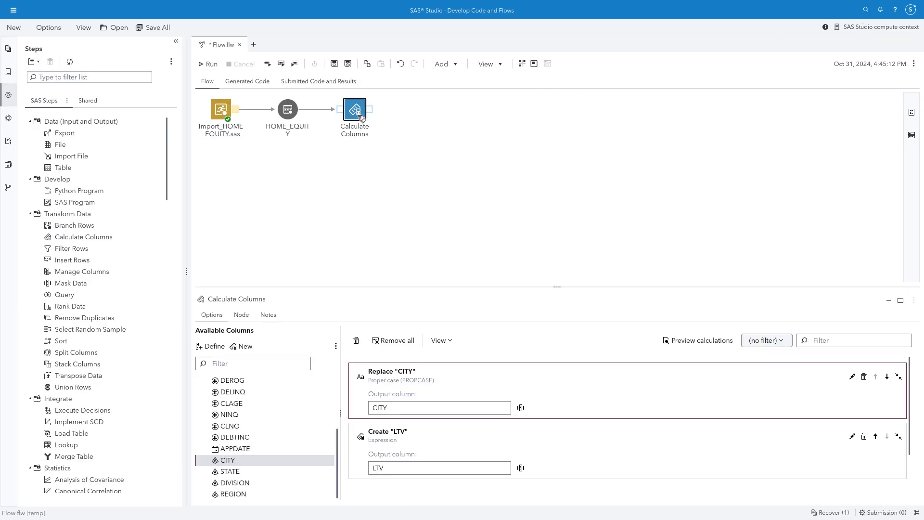
{"action": "right_click", "coordinate": [369, 117]}
{"action": "left_click", "coordinate": [388, 129]}
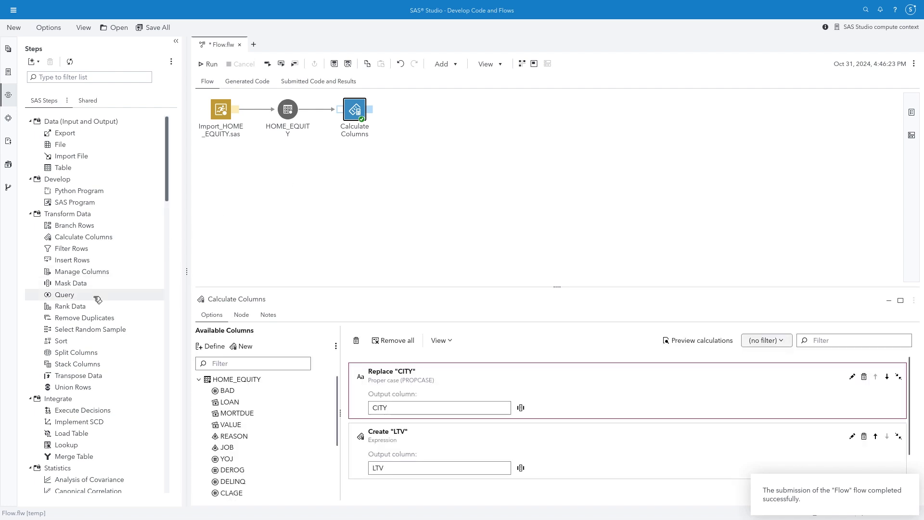
Step: Drag the SASHELP.US_DATA table from the Libraries pane onto the flow canvas
{"action": "left_click", "coordinate": [14, 165]}
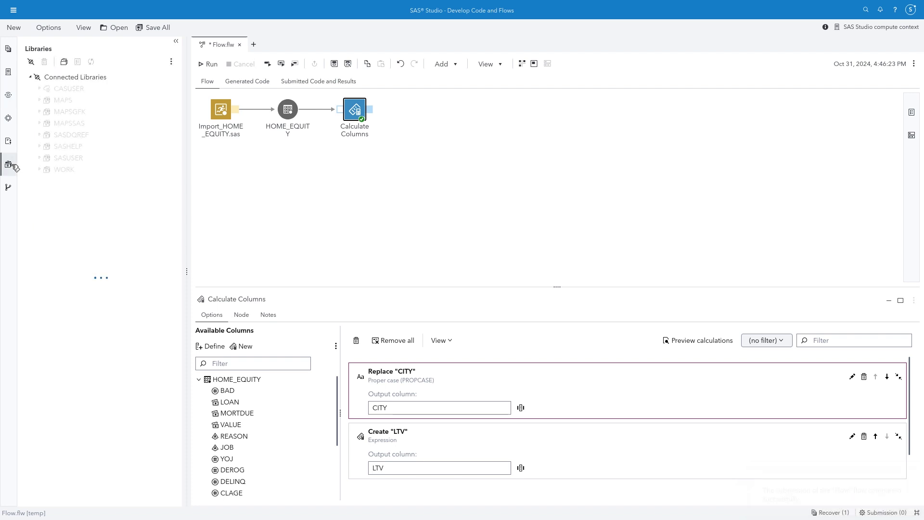
{"action": "left_click", "coordinate": [40, 146]}
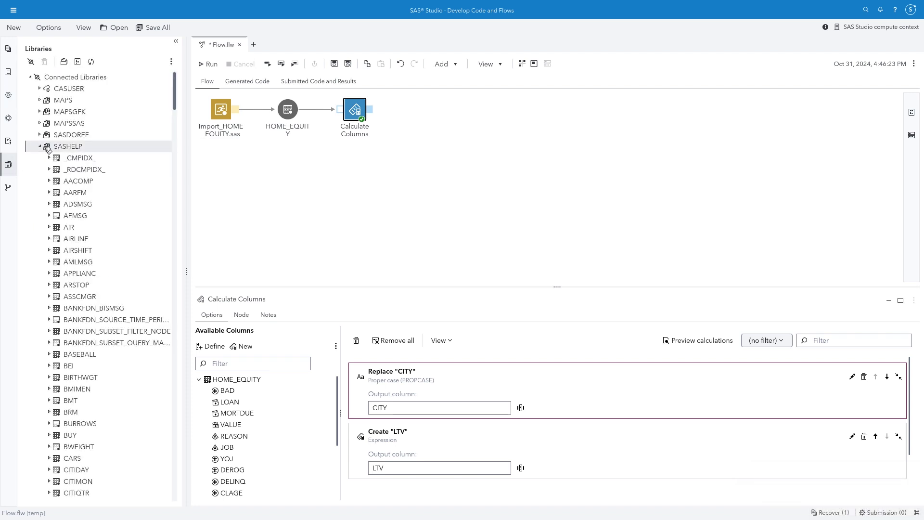
{"action": "scroll", "coordinate": [177, 173], "scroll_direction": "down", "scroll_amount": 1}
{"action": "scroll", "coordinate": [185, 180], "scroll_direction": "down", "scroll_amount": 20}
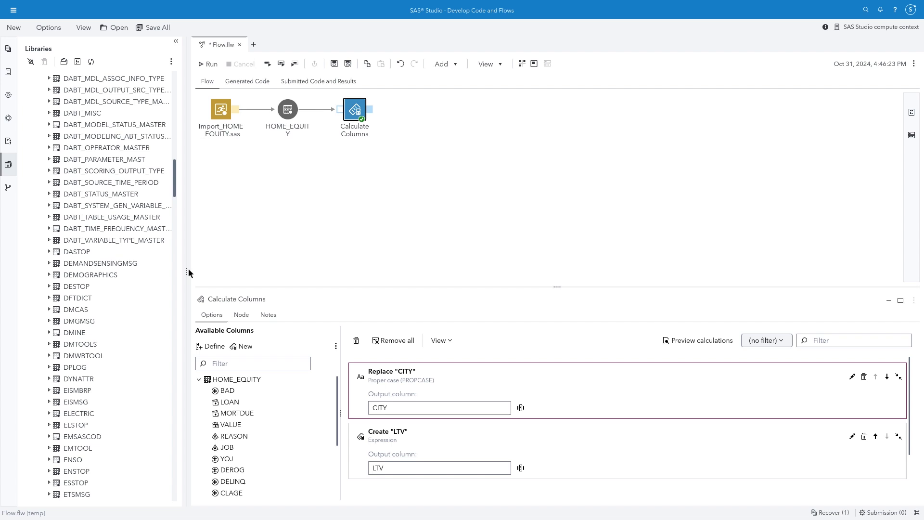
{"action": "scroll", "coordinate": [179, 417], "scroll_direction": "down", "scroll_amount": 10}
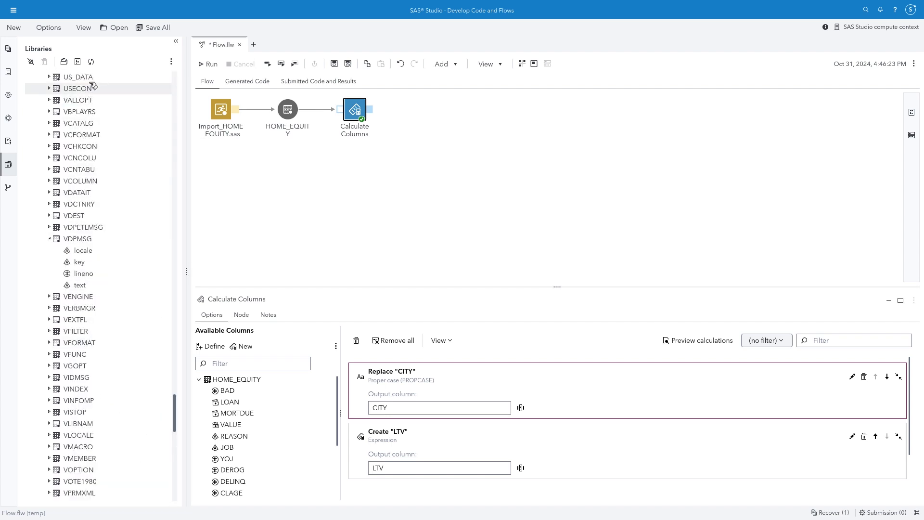
{"action": "left_click_drag", "start_coordinate": [94, 78], "coordinate": [213, 180]}
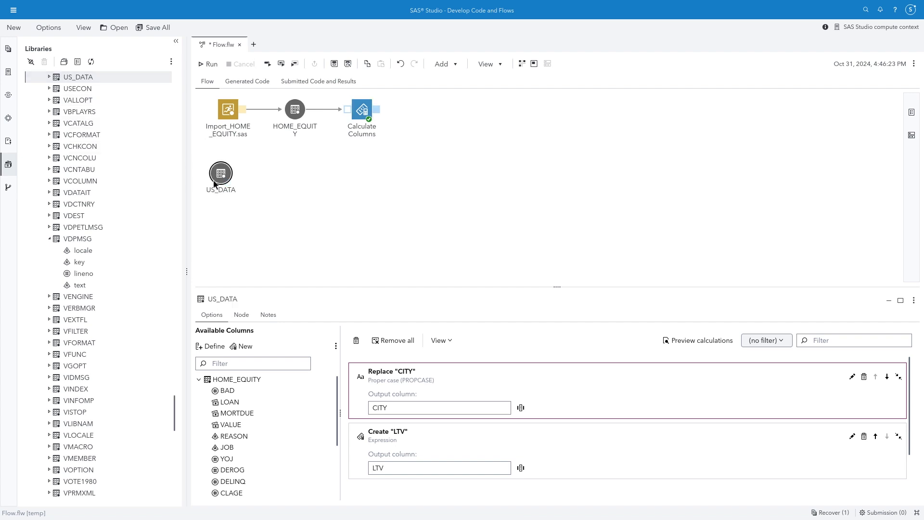
{"action": "left_click", "coordinate": [10, 95]}
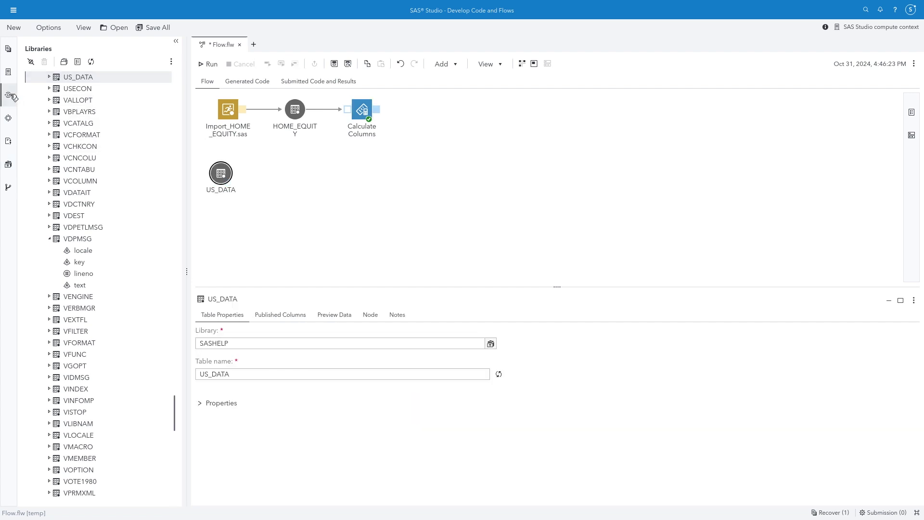
Step: Add a Query step after Calculate Columns and connect US_DATA to its new second input port
{"action": "left_click_drag", "start_coordinate": [85, 295], "coordinate": [381, 114]}
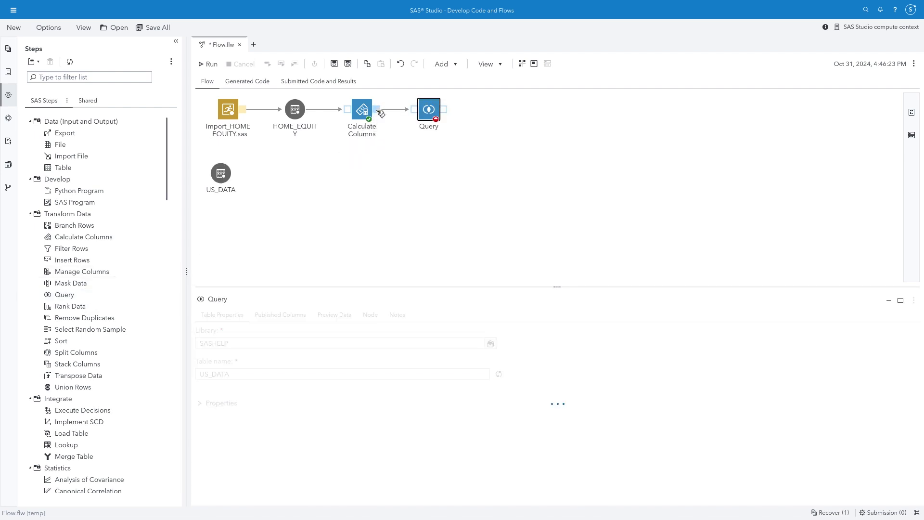
{"action": "right_click", "coordinate": [426, 114]}
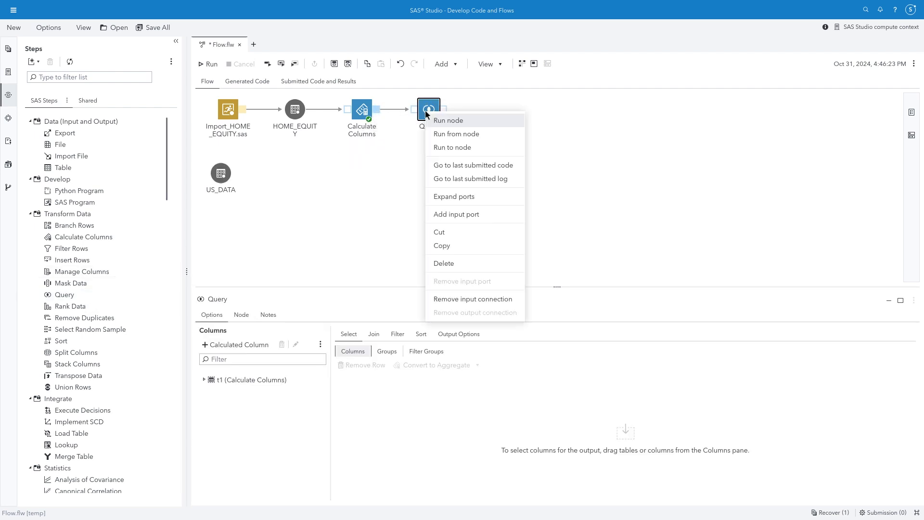
{"action": "left_click", "coordinate": [481, 214]}
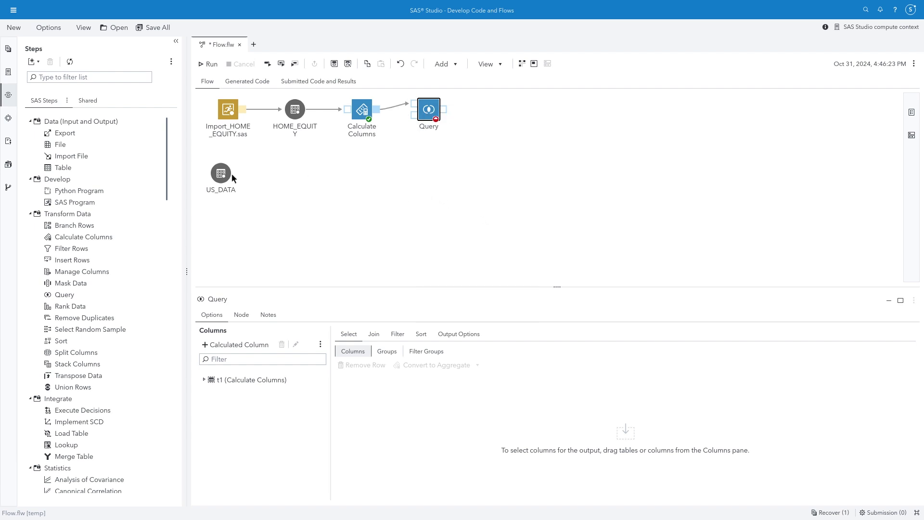
{"action": "left_click_drag", "start_coordinate": [232, 173], "coordinate": [416, 120]}
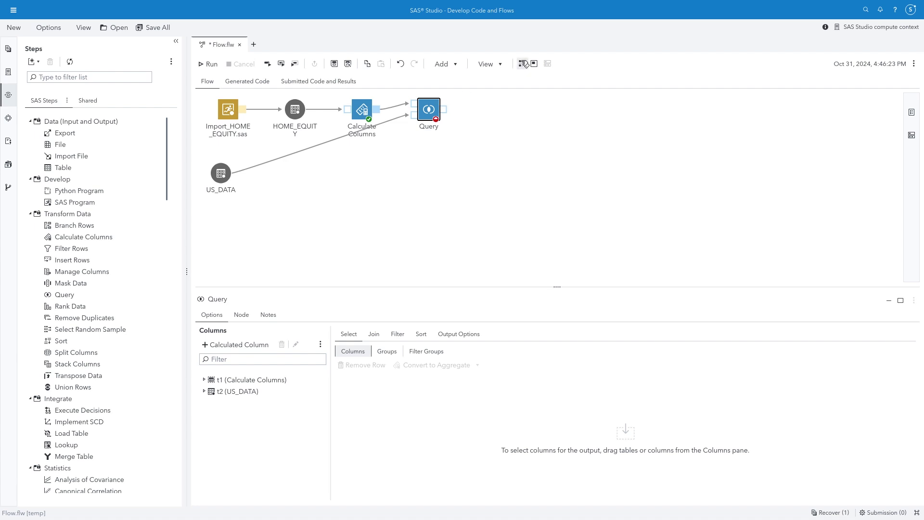
Step: Auto-arrange the flow, move US_DATA below the Query node, and open the Query's t1 columns
{"action": "left_click", "coordinate": [523, 64]}
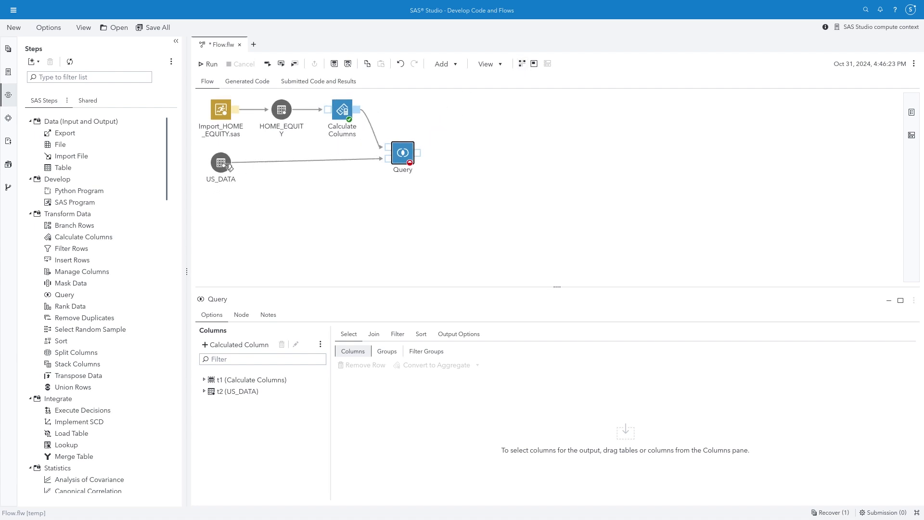
{"action": "left_click_drag", "start_coordinate": [230, 168], "coordinate": [346, 193]}
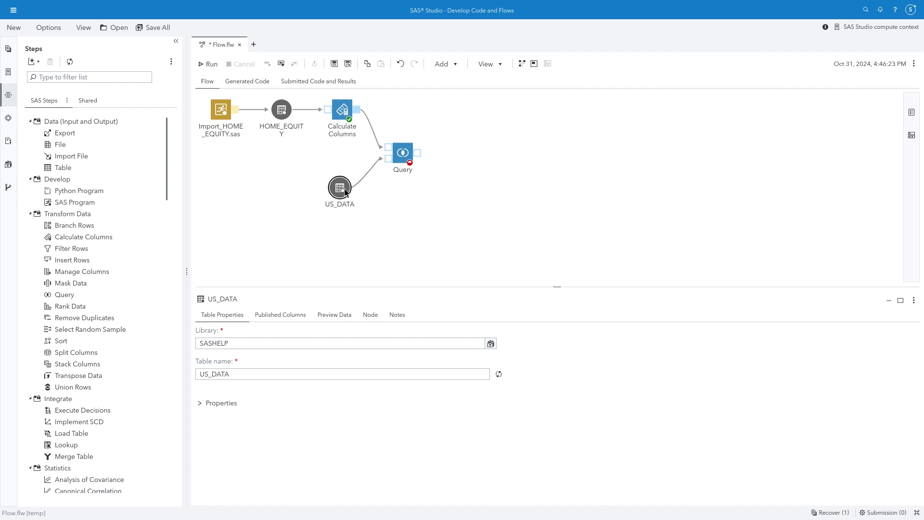
{"action": "left_click", "coordinate": [402, 153]}
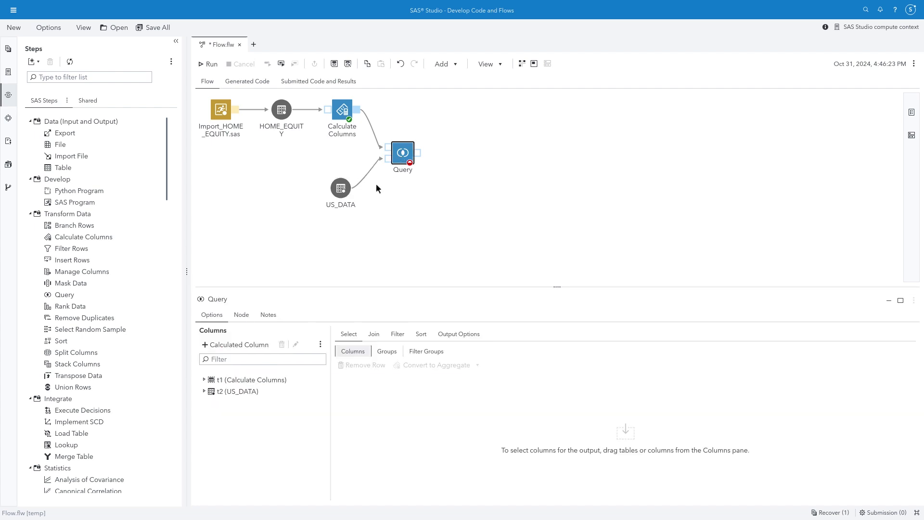
{"action": "left_click", "coordinate": [210, 381]}
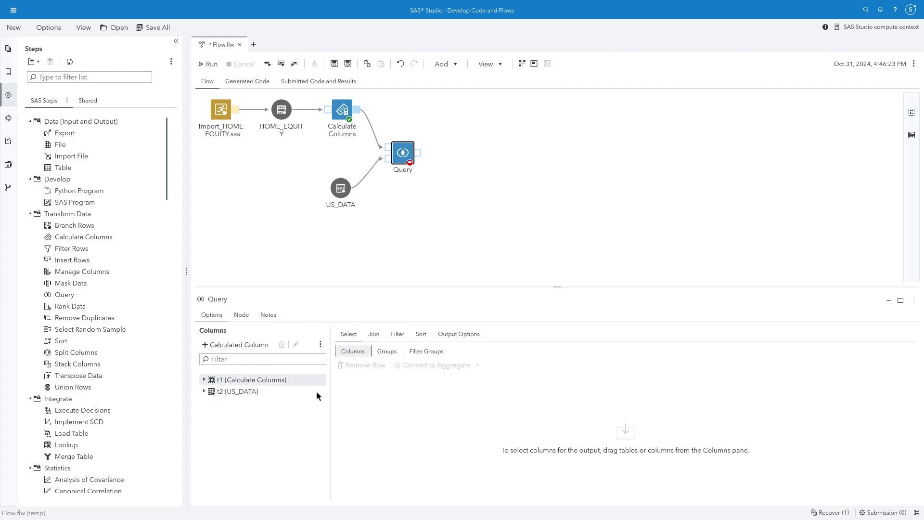
Step: Select all t1 columns plus t2's POPULATION_2020, labelled '2020 Population'
{"action": "left_click_drag", "start_coordinate": [308, 381], "coordinate": [362, 403]}
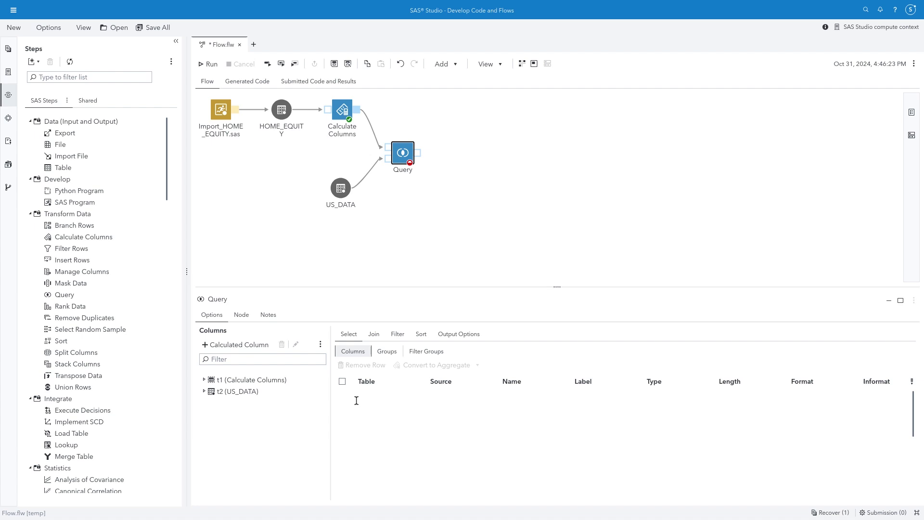
{"action": "left_click", "coordinate": [204, 392]}
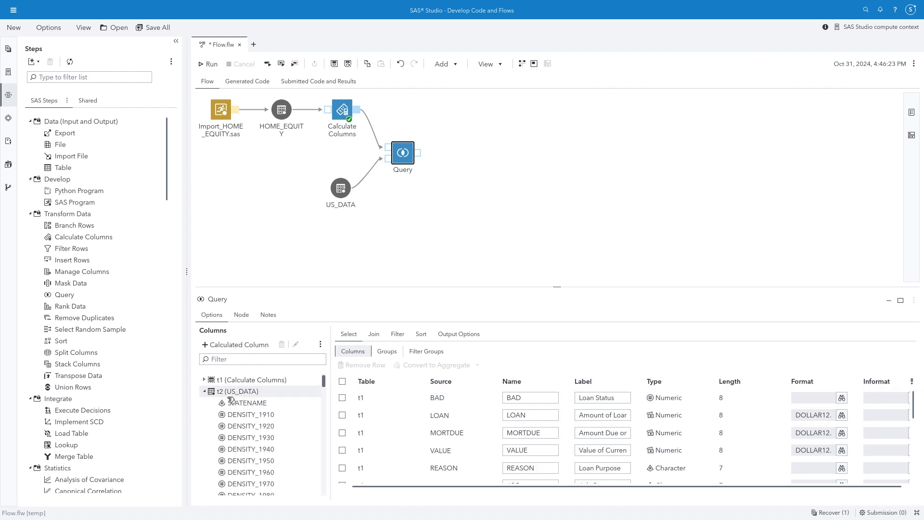
{"action": "left_click_drag", "start_coordinate": [324, 383], "coordinate": [470, 464]}
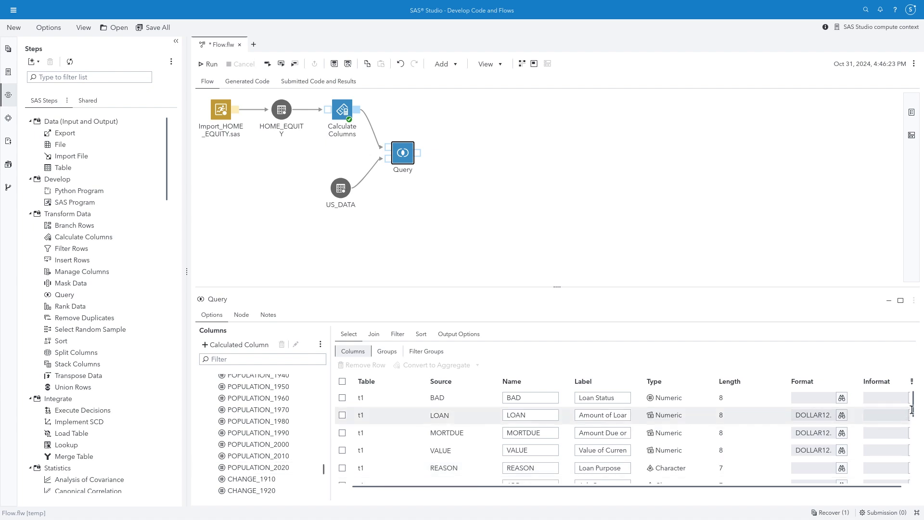
{"action": "left_click_drag", "start_coordinate": [914, 407], "coordinate": [911, 498]}
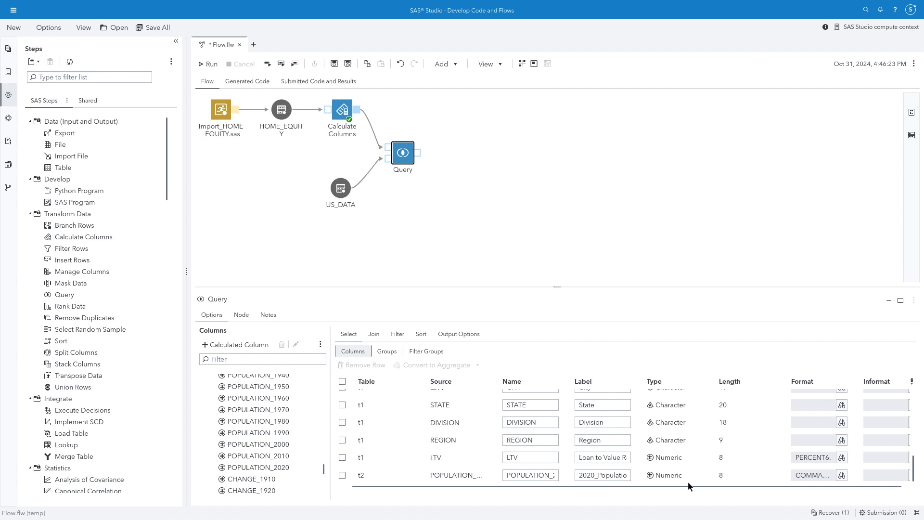
{"action": "left_click", "coordinate": [598, 476]}
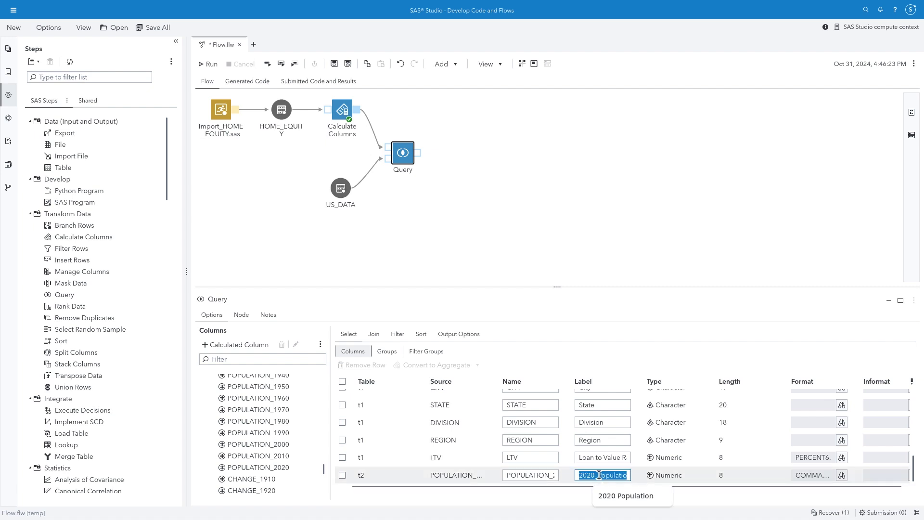
{"action": "left_click", "coordinate": [598, 475]}
{"action": "key", "text": "BackSpace"}
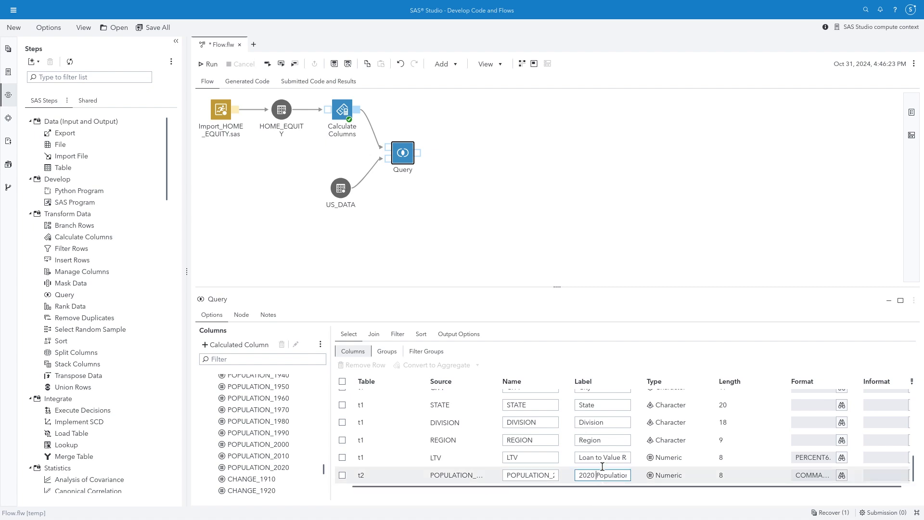
Step: Make the query a Left join on t1.STATE = t2.STATENAME
{"action": "left_click", "coordinate": [380, 335]}
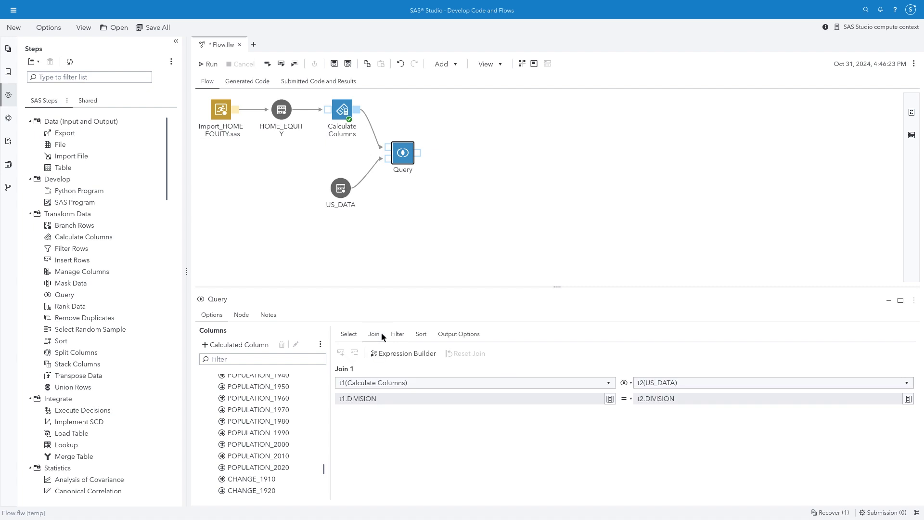
{"action": "left_click", "coordinate": [610, 398]}
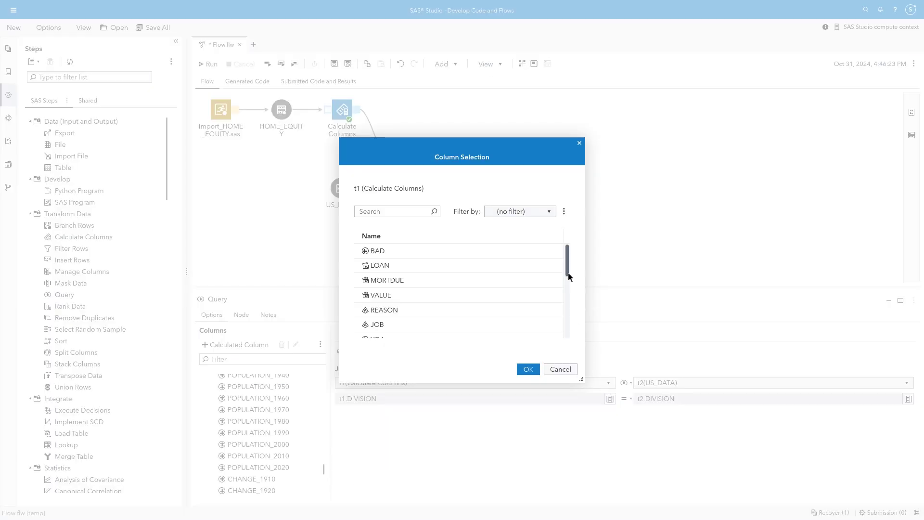
{"action": "scroll", "coordinate": [569, 319], "scroll_direction": "down", "scroll_amount": 5}
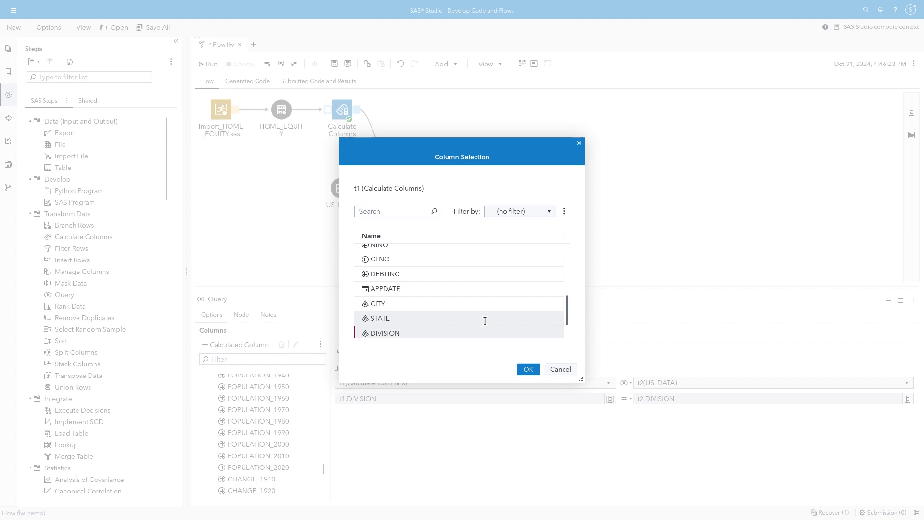
{"action": "key", "text": "Up"}
{"action": "left_click", "coordinate": [528, 370]}
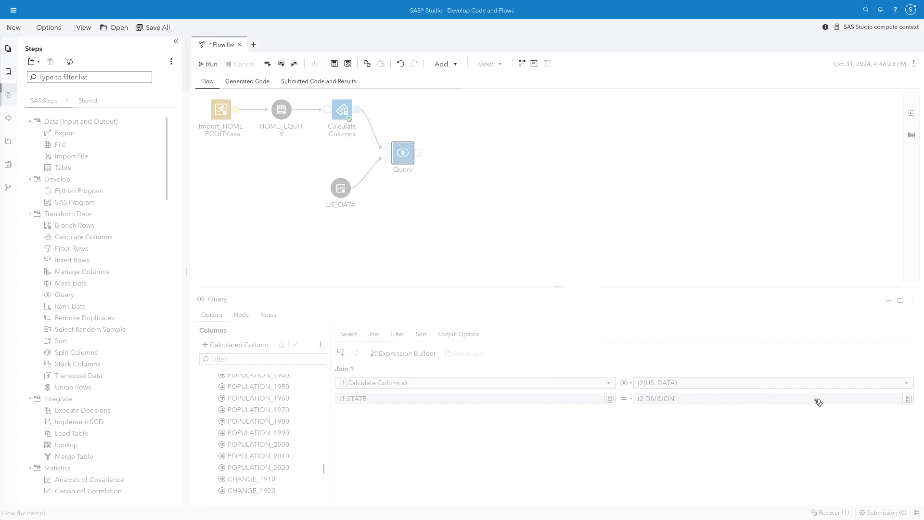
{"action": "left_click", "coordinate": [909, 400]}
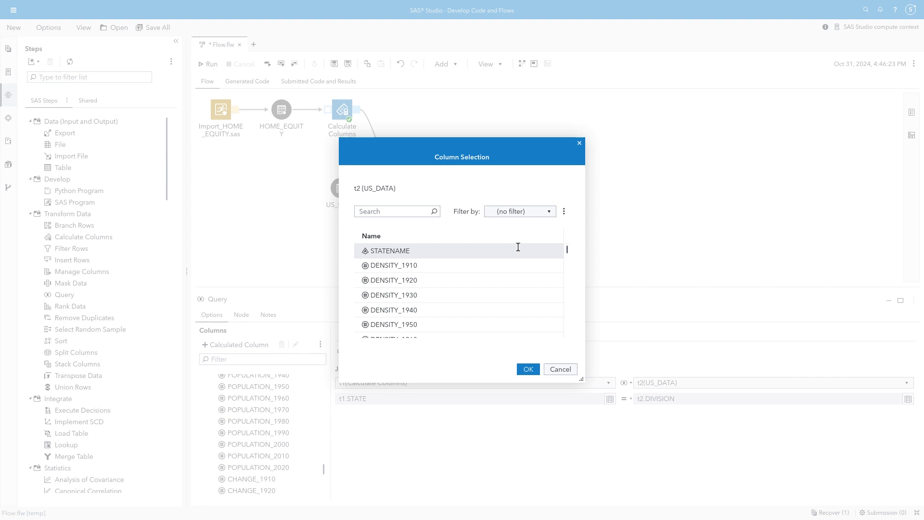
{"action": "left_click", "coordinate": [528, 370]}
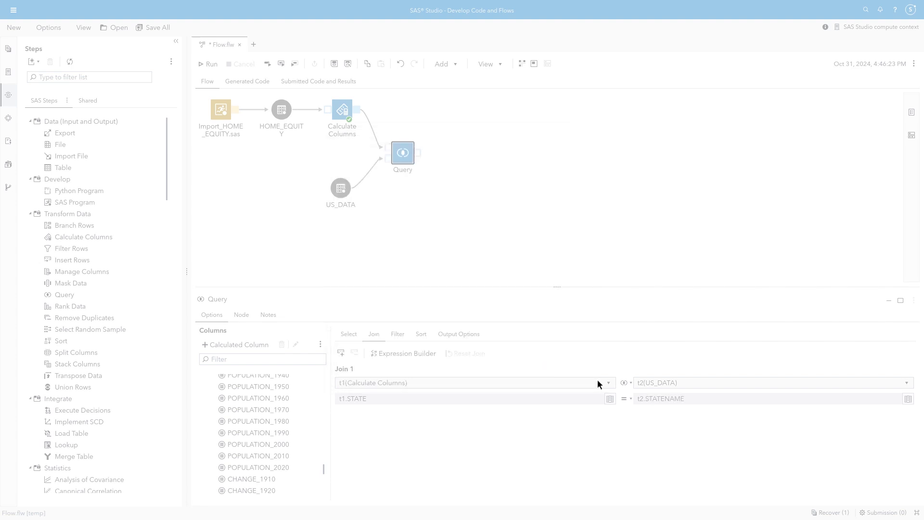
{"action": "left_click", "coordinate": [627, 383]}
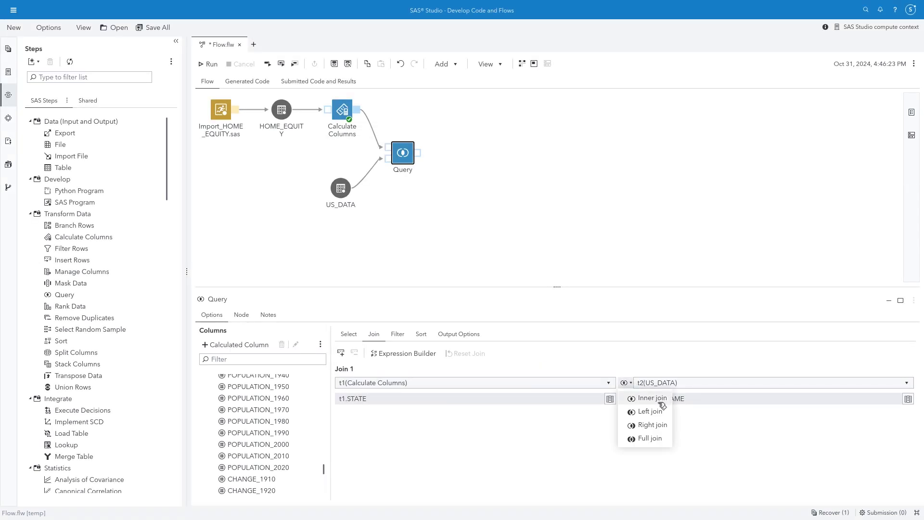
{"action": "left_click", "coordinate": [666, 415]}
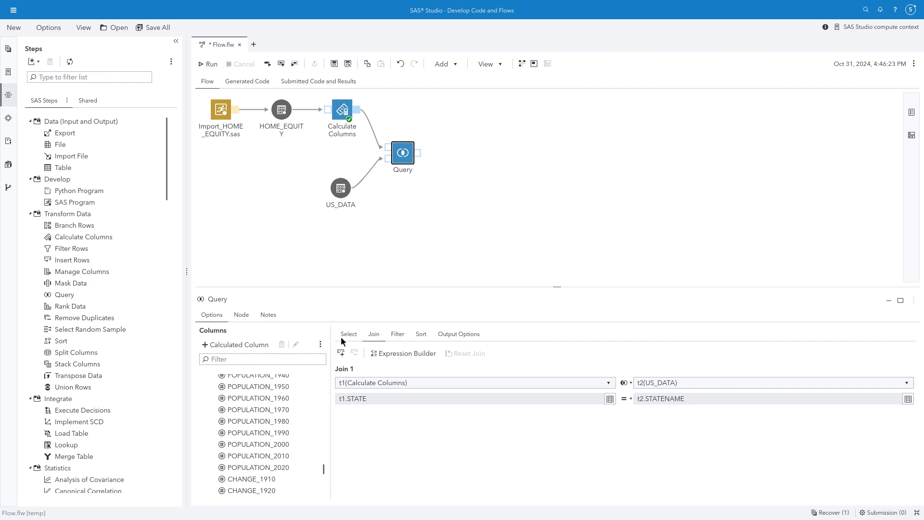
Step: Rename the Query node to 'Join Pop Data' in its Node settings
{"action": "left_click", "coordinate": [240, 315]}
{"action": "double_click", "coordinate": [287, 359]}
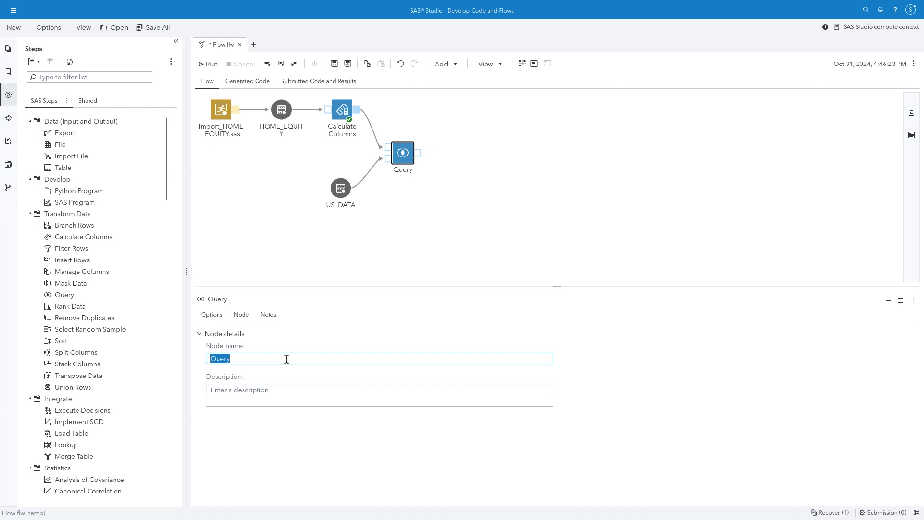
{"action": "type", "text": "Join Pop Data"}
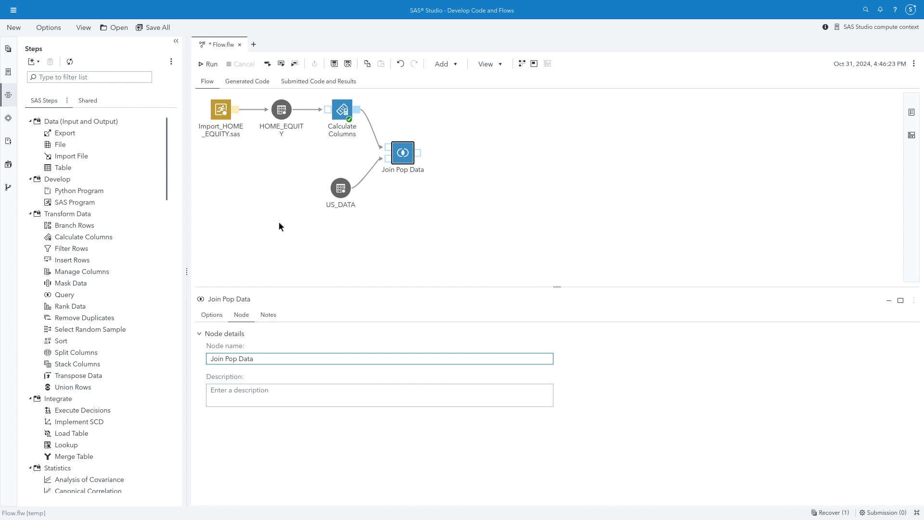
Step: Attach a WORK.HOME_EQUITY_FINAL output table to Join Pop Data and run the join node
{"action": "left_click_drag", "start_coordinate": [61, 168], "coordinate": [419, 158]}
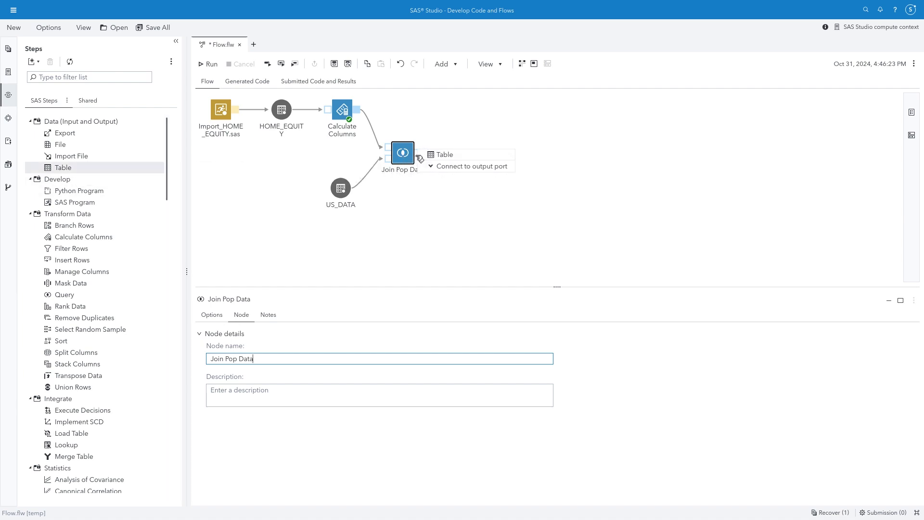
{"action": "left_click_drag", "start_coordinate": [420, 159], "coordinate": [420, 160]}
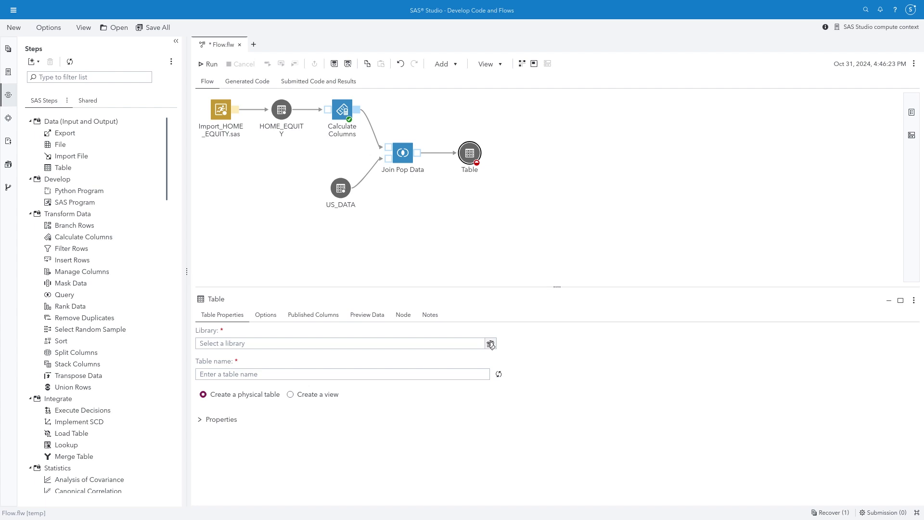
{"action": "left_click", "coordinate": [491, 345]}
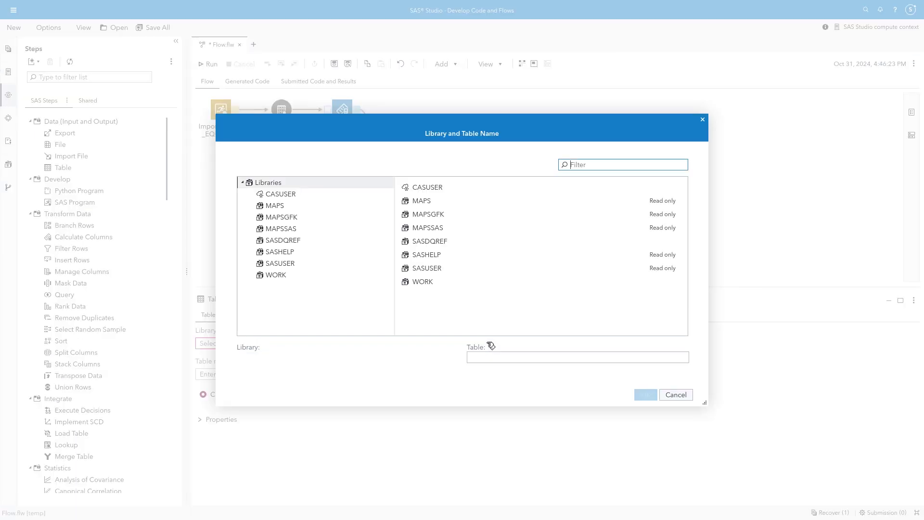
{"action": "left_click", "coordinate": [275, 276]}
{"action": "left_click", "coordinate": [467, 201]}
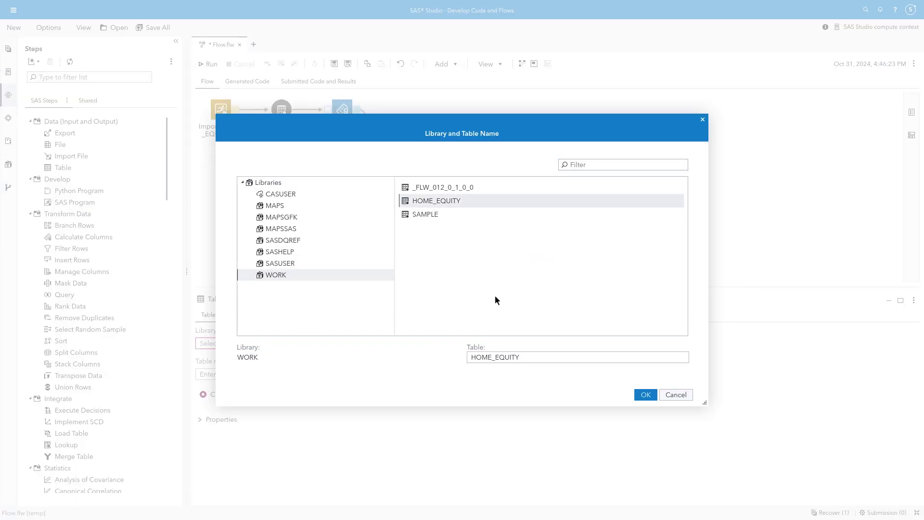
{"action": "left_click", "coordinate": [532, 357]}
{"action": "type", "text": "_FINAL"}
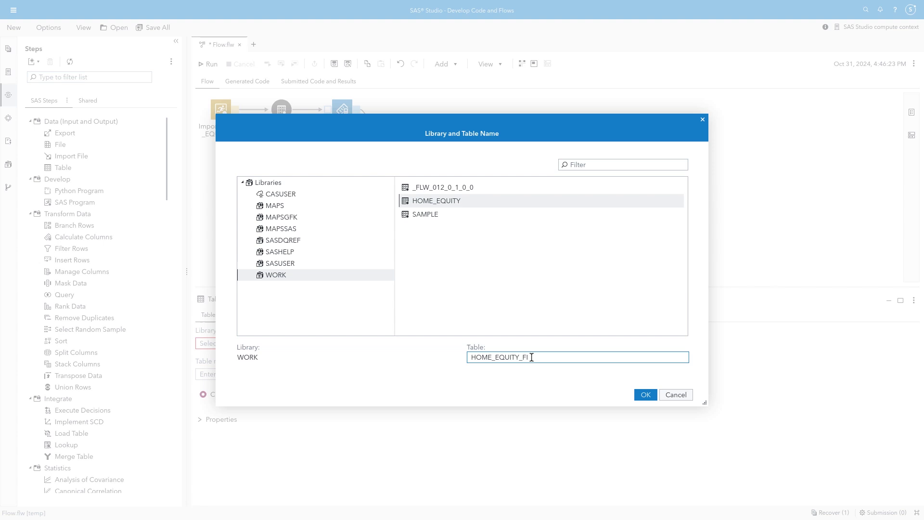
{"action": "left_click", "coordinate": [647, 394]}
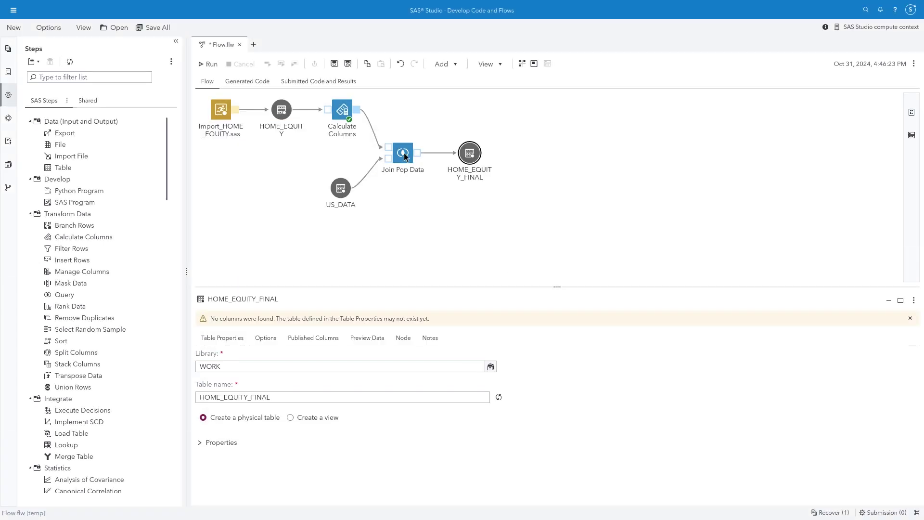
{"action": "right_click", "coordinate": [403, 154]}
{"action": "left_click", "coordinate": [456, 168]}
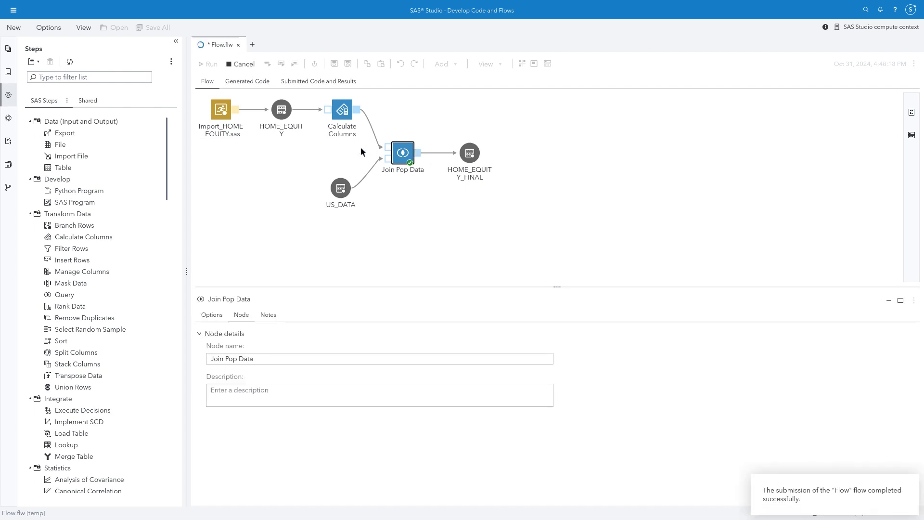
Step: Add the shared Print Sample (final) step after HOME_EQUITY_FINAL
{"action": "left_click", "coordinate": [94, 102]}
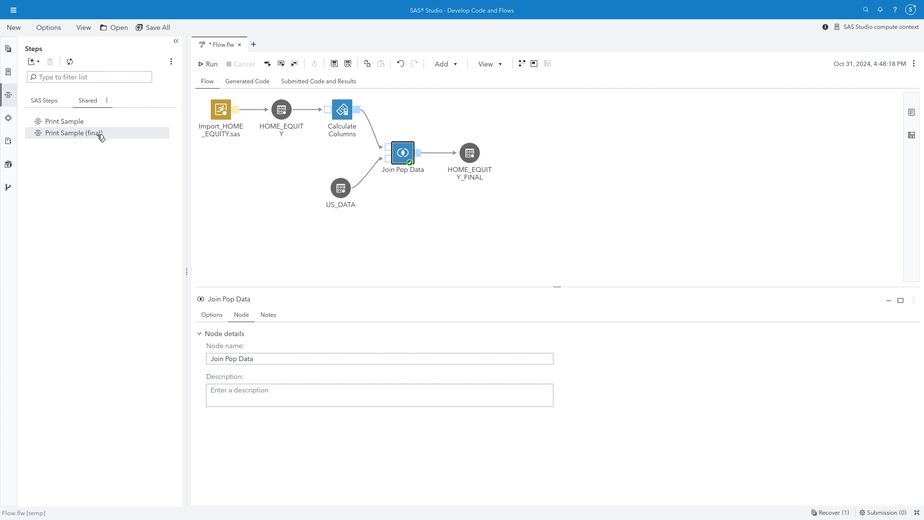
{"action": "left_click", "coordinate": [100, 137]}
{"action": "left_click_drag", "start_coordinate": [101, 138], "coordinate": [538, 155]}
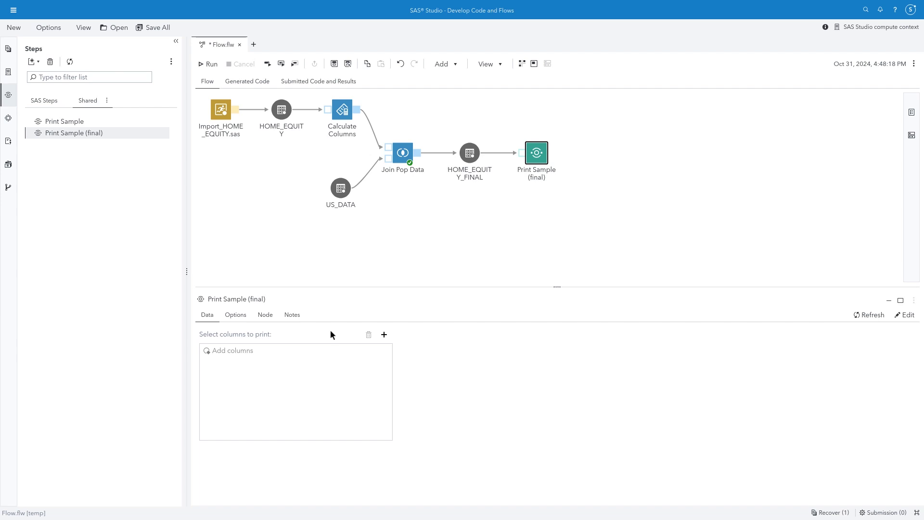
Step: Print all columns and limit the output to 10 rows
{"action": "left_click", "coordinate": [384, 334]}
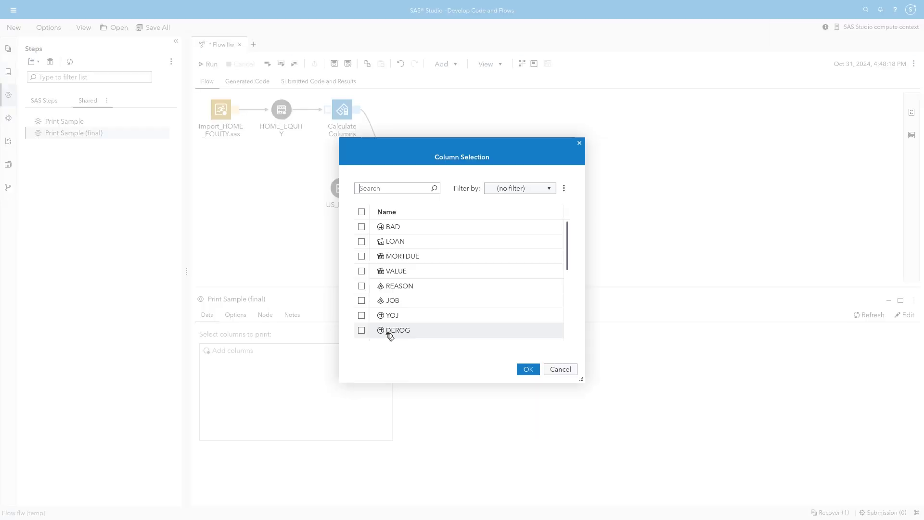
{"action": "left_click", "coordinate": [361, 212]}
{"action": "left_click", "coordinate": [528, 369]}
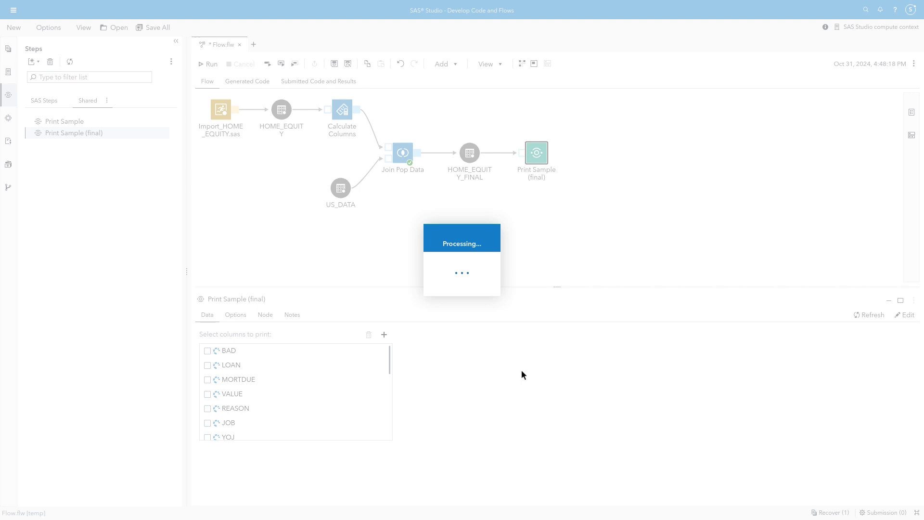
{"action": "left_click", "coordinate": [237, 315]}
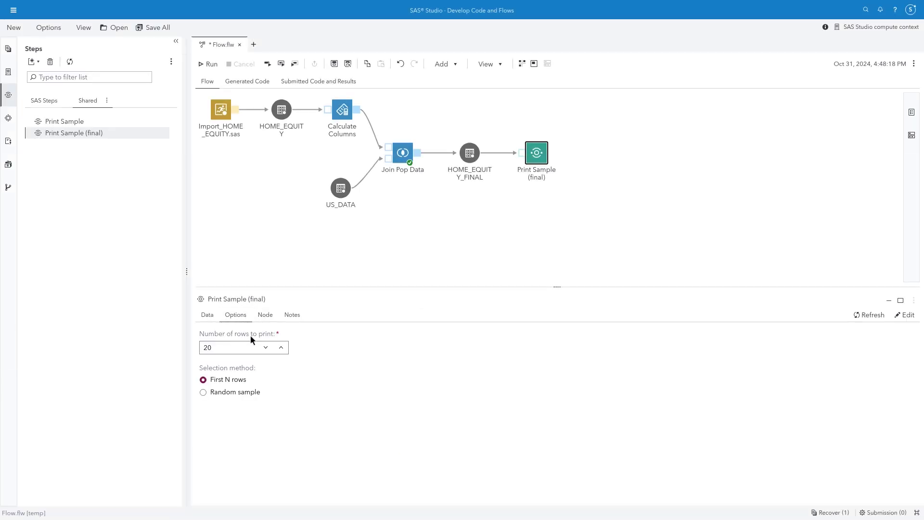
{"action": "left_click", "coordinate": [266, 347]}
Step: Reset the SAS session and run the entire flow
{"action": "left_click", "coordinate": [48, 27]}
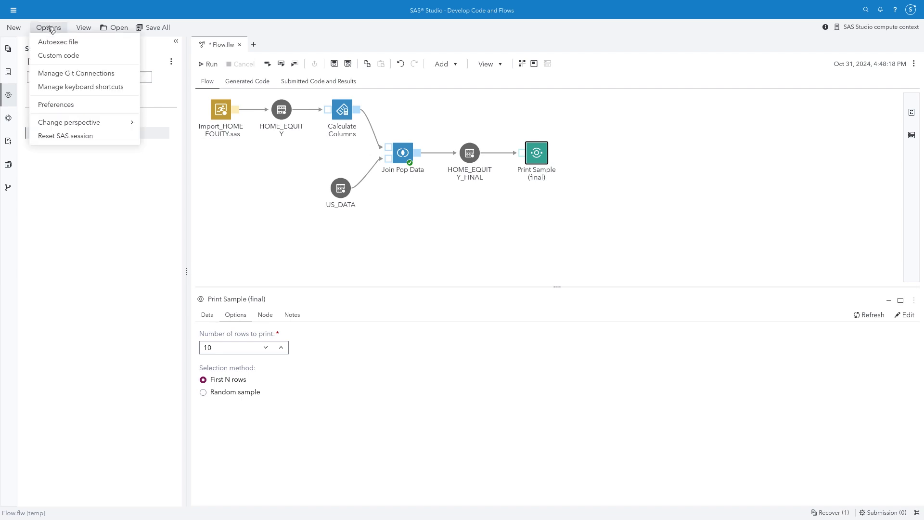
{"action": "left_click", "coordinate": [103, 142]}
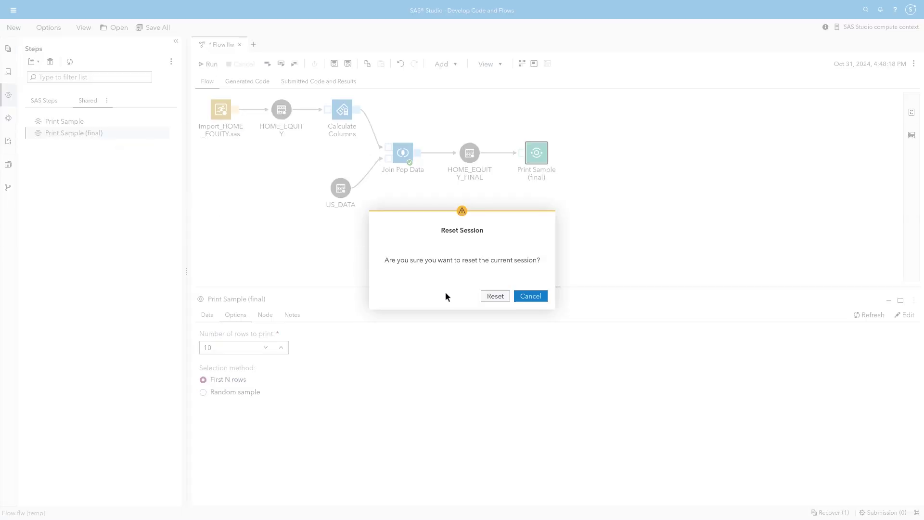
{"action": "left_click", "coordinate": [496, 299]}
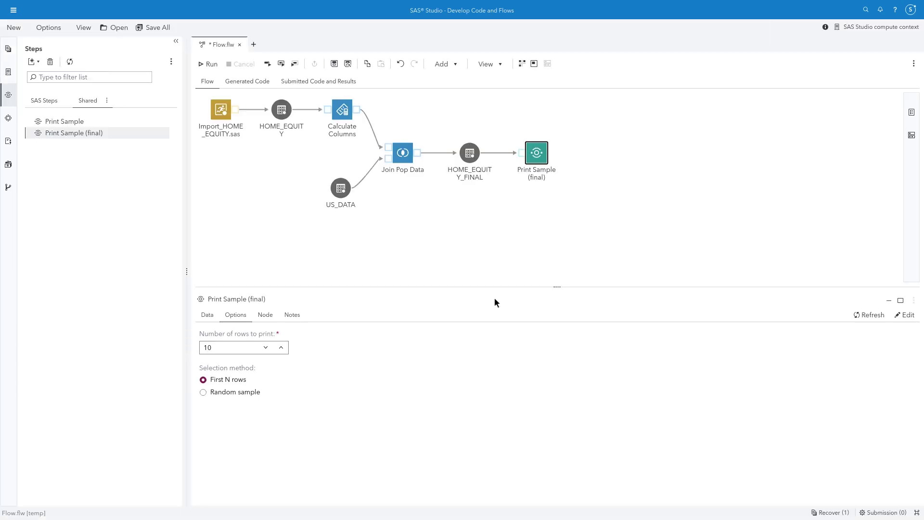
{"action": "left_click", "coordinate": [211, 65]}
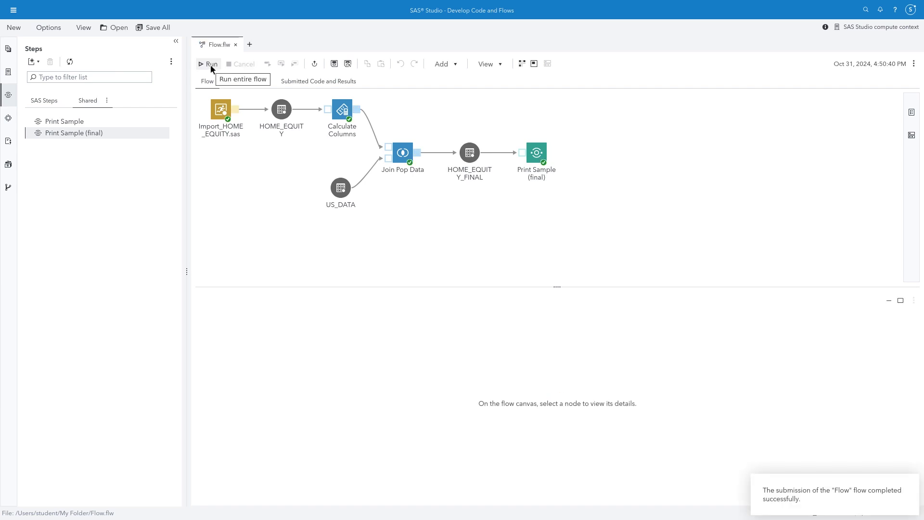
{"action": "left_click", "coordinate": [325, 82]}
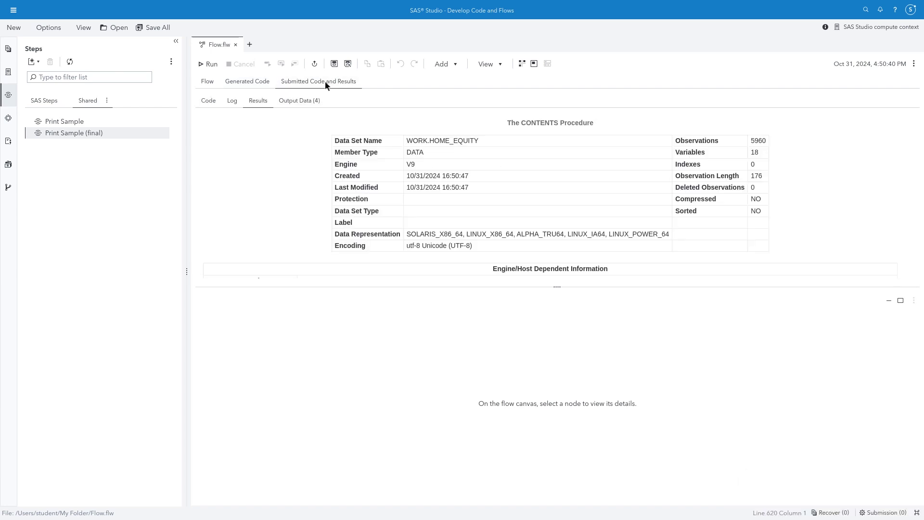
{"action": "left_click", "coordinate": [310, 99]}
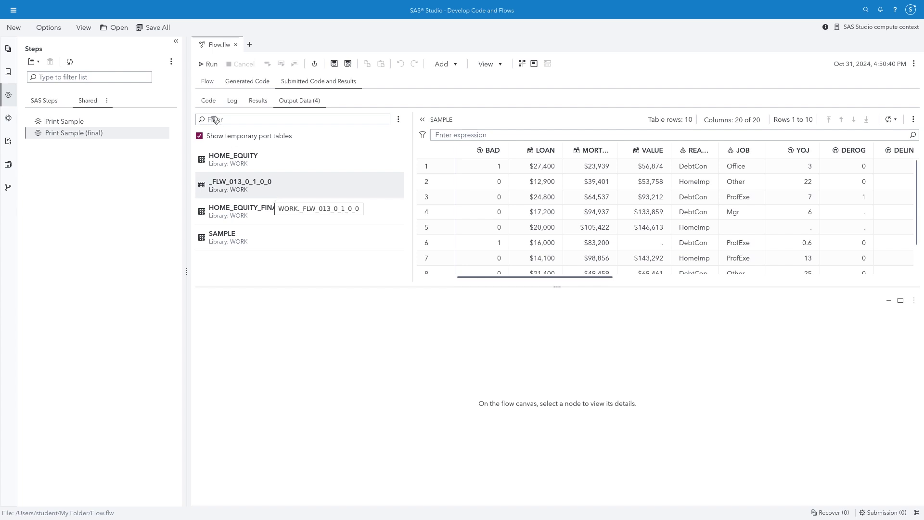
{"action": "left_click", "coordinate": [202, 78]}
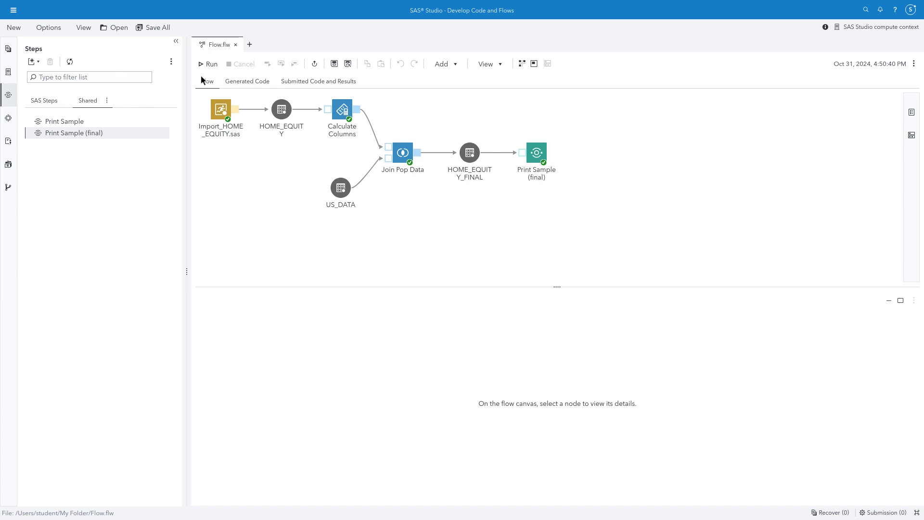
Step: Point the output table node to CASUSER.HOME_EQUITY_FINAL
{"action": "left_click", "coordinate": [469, 154]}
{"action": "left_click", "coordinate": [489, 343]}
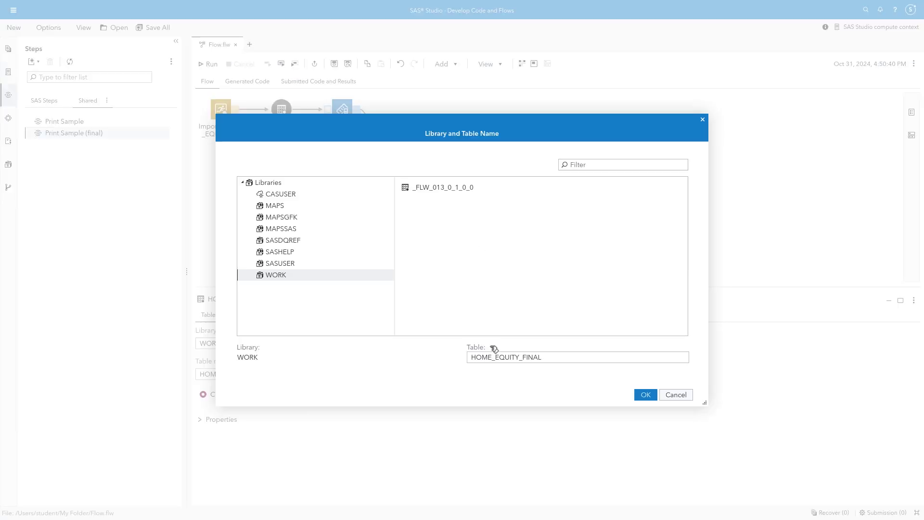
{"action": "left_click", "coordinate": [309, 196]}
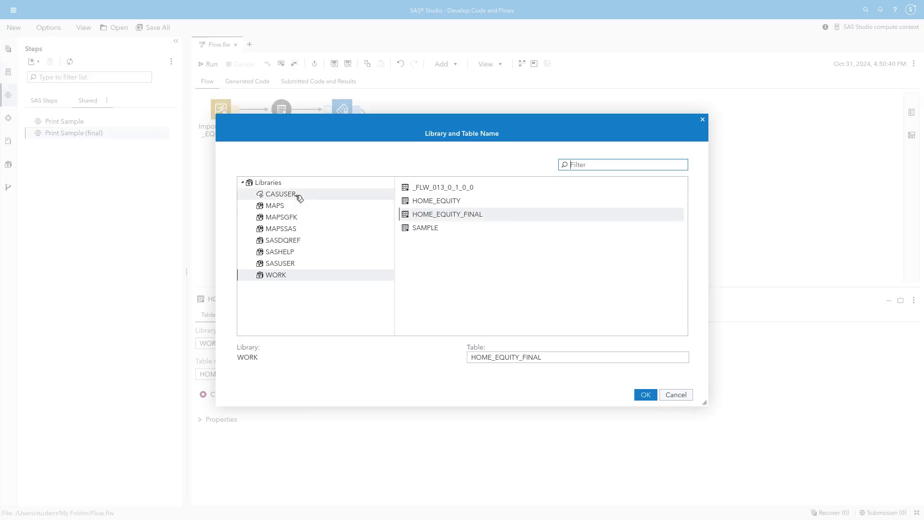
{"action": "left_click", "coordinate": [432, 204]}
{"action": "double_click", "coordinate": [522, 357]}
{"action": "left_click", "coordinate": [522, 357]}
{"action": "type", "text": "_FINAL"}
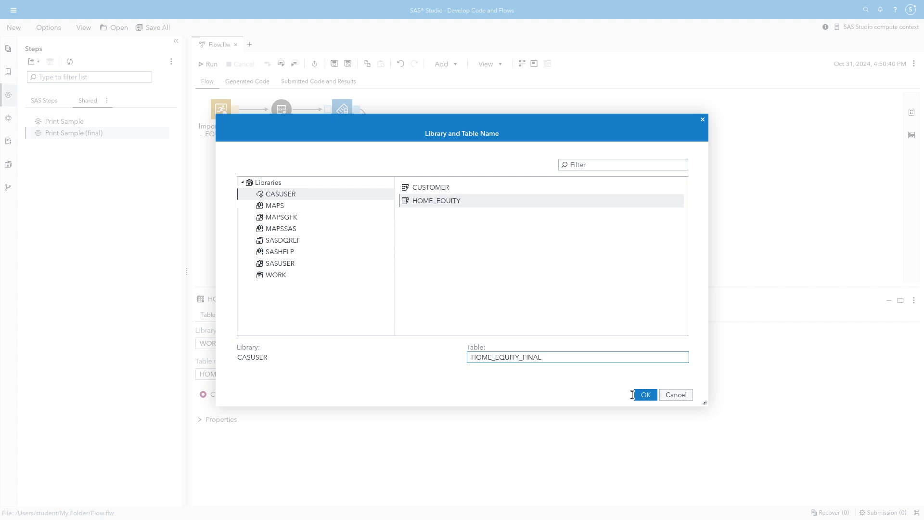
{"action": "left_click", "coordinate": [645, 395]}
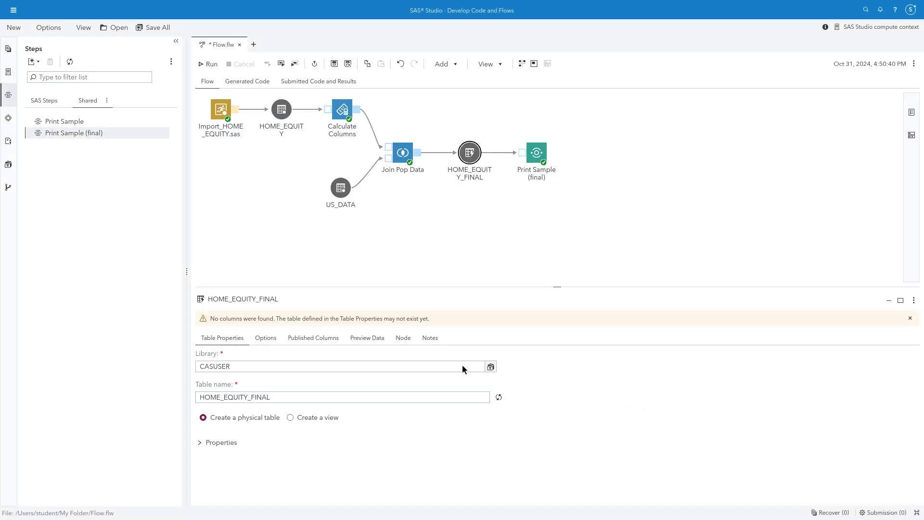
Step: Promote the table, save it to disk, enable both replace options, and rerun the flow
{"action": "left_click", "coordinate": [265, 337]}
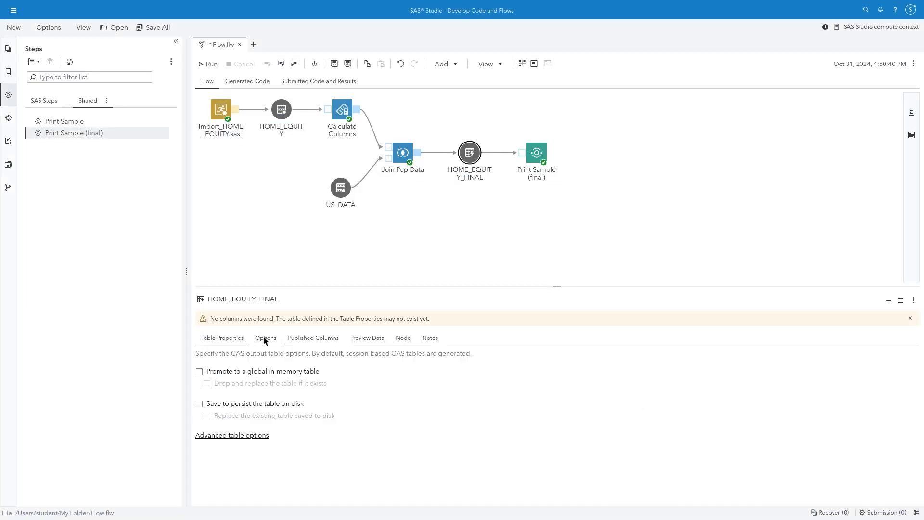
{"action": "left_click", "coordinate": [200, 372]}
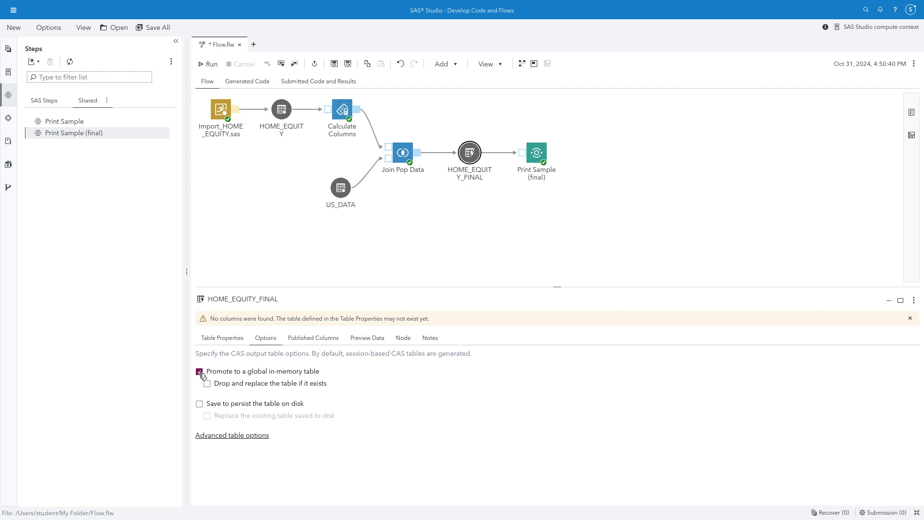
{"action": "left_click", "coordinate": [199, 404]}
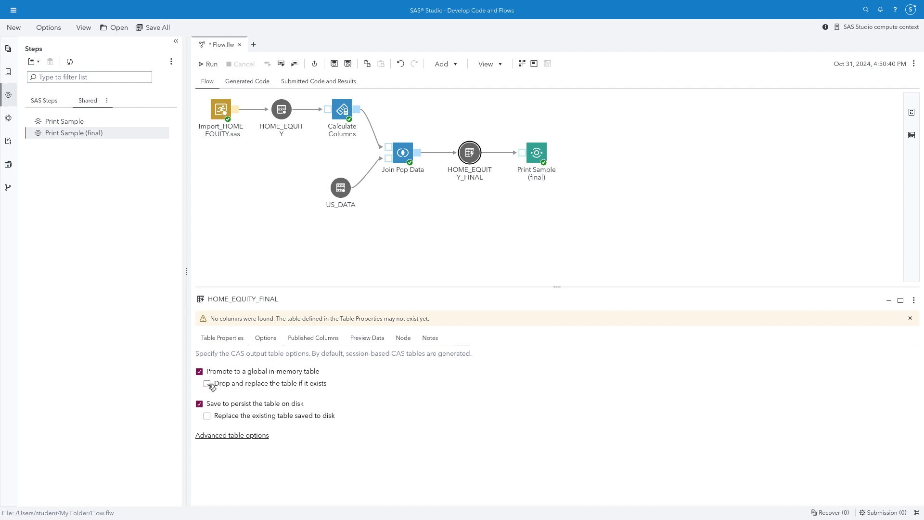
{"action": "left_click", "coordinate": [207, 384]}
{"action": "left_click", "coordinate": [208, 417]}
{"action": "left_click", "coordinate": [210, 64]}
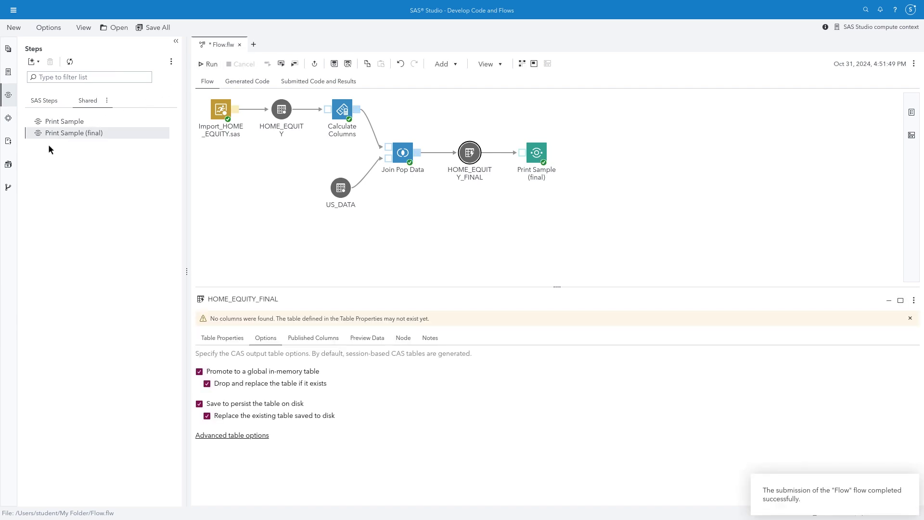
Step: Expand the CASUSER library to show HOME_EQUITY_FINAL next to CUSTOMER and HOME_EQUITY
{"action": "left_click", "coordinate": [13, 166]}
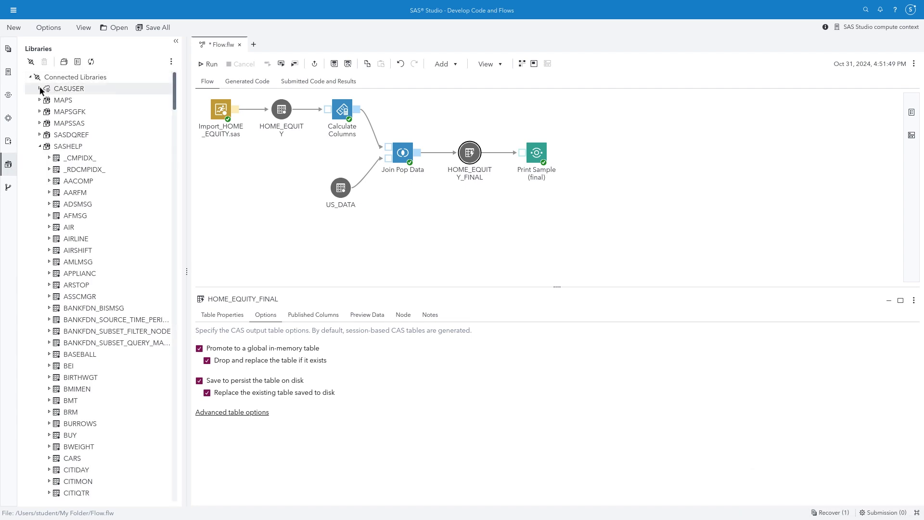
{"action": "left_click", "coordinate": [40, 88]}
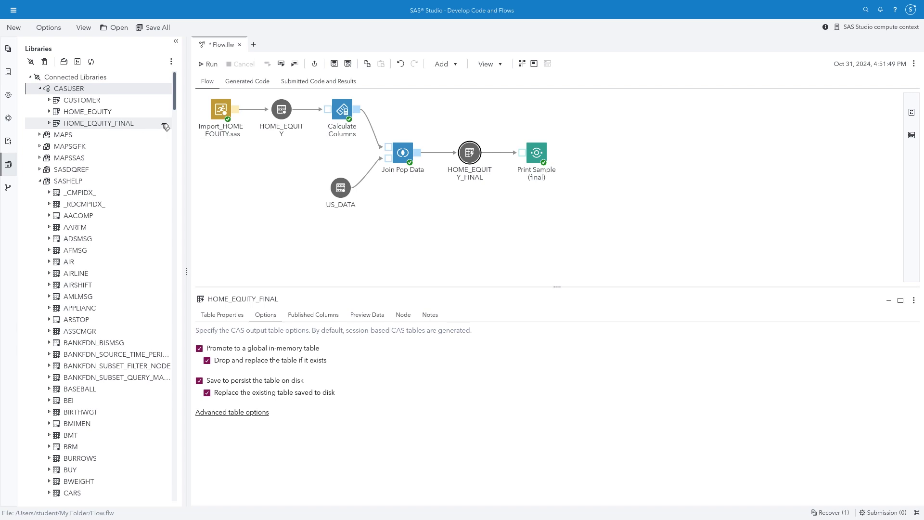
Step: Add a note saying HOME_EQUITY_FINAL is in-memory in CASUSER for other Viya apps, placed above the flow
{"action": "left_click", "coordinate": [457, 68]}
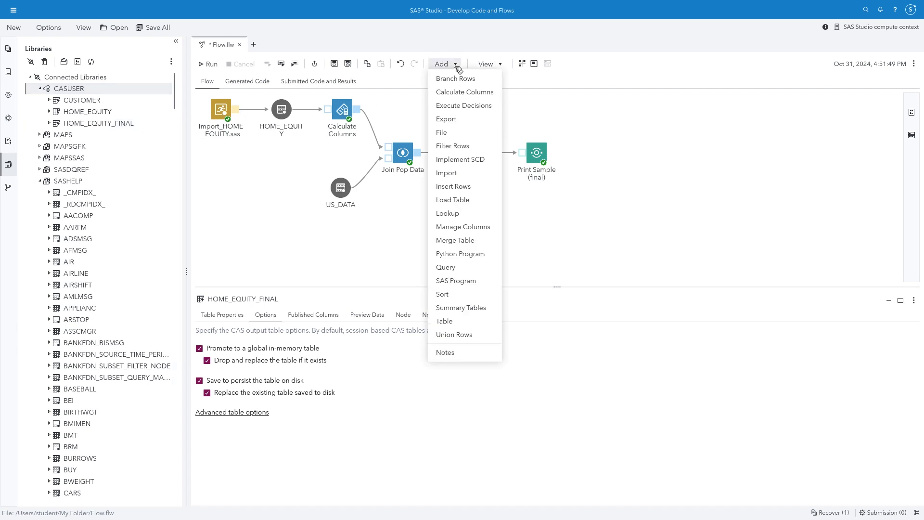
{"action": "left_click", "coordinate": [445, 352]}
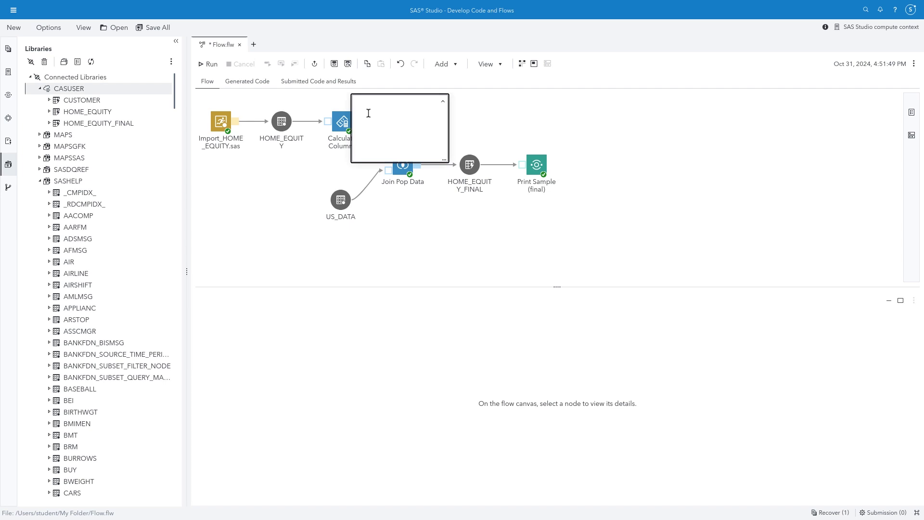
{"action": "type", "text": "HOME_EQUITY_FINAL is loaded in-memory in CASUSER and available for analysis in other SAS Viya apps."}
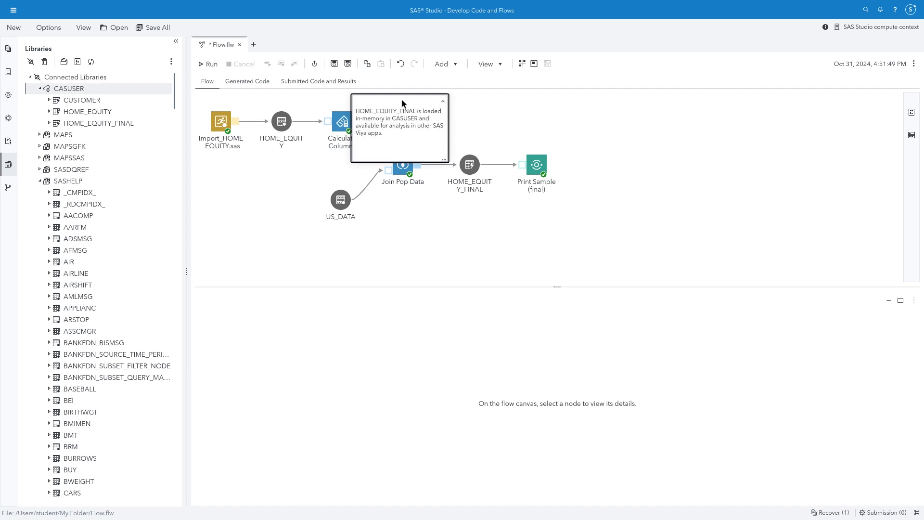
{"action": "left_click_drag", "start_coordinate": [401, 99], "coordinate": [481, 120]}
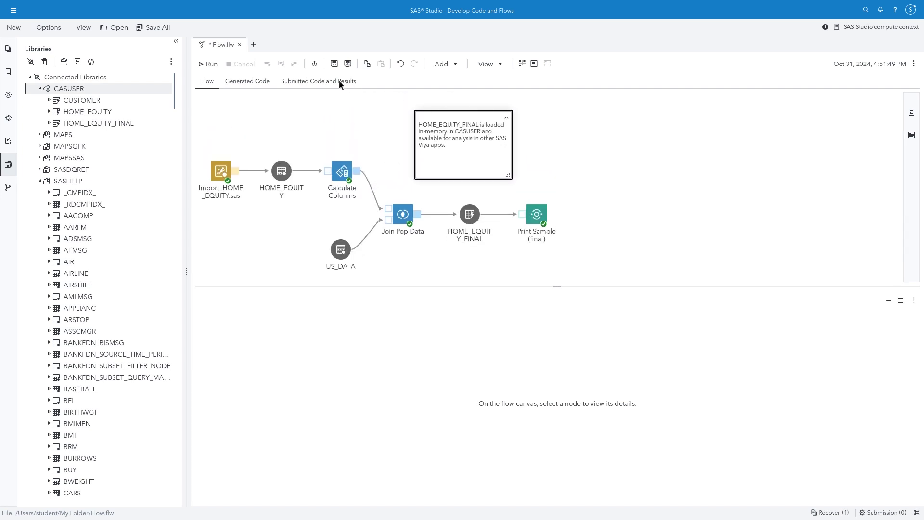
Step: Save the flow to My Folder as 'My Home Equity Flow', replacing the existing .flw file
{"action": "left_click", "coordinate": [349, 64]}
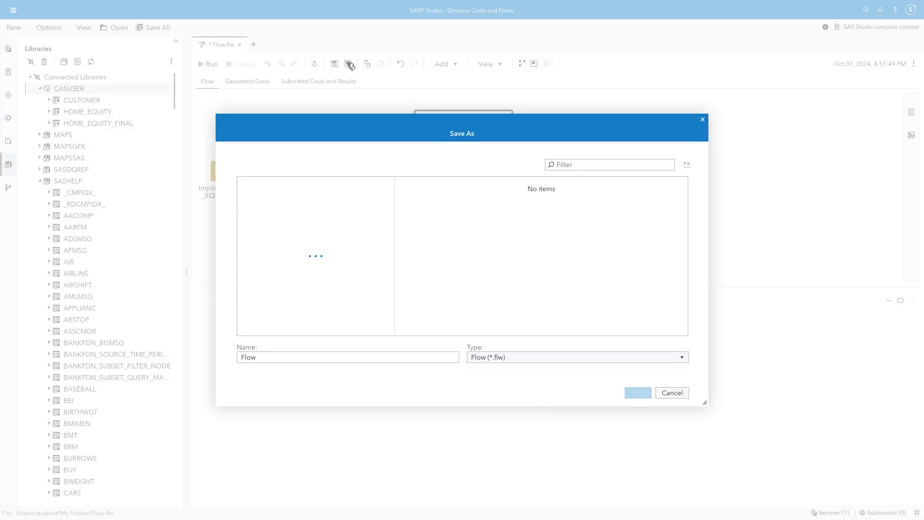
{"action": "left_click", "coordinate": [309, 194]}
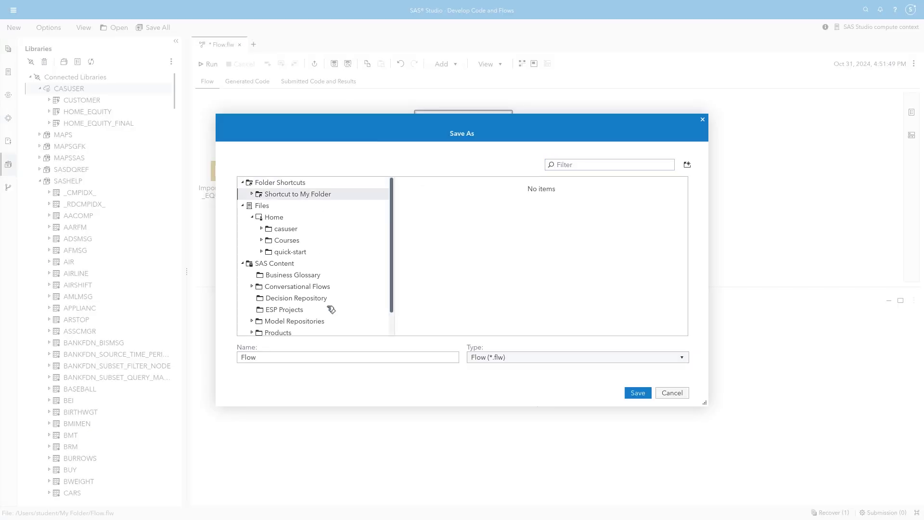
{"action": "double_click", "coordinate": [283, 357]}
{"action": "type", "text": "My H"}
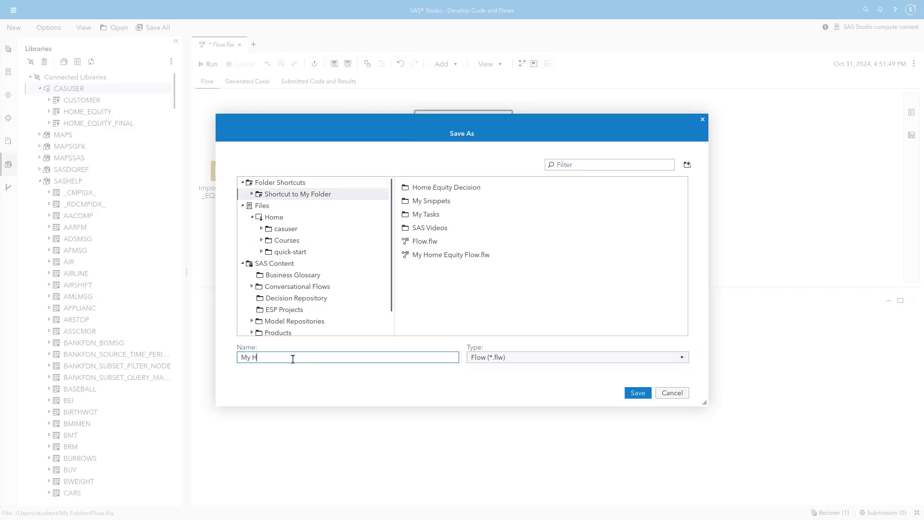
{"action": "type", "text": "ome Equity Flow"}
{"action": "left_click", "coordinate": [639, 394]}
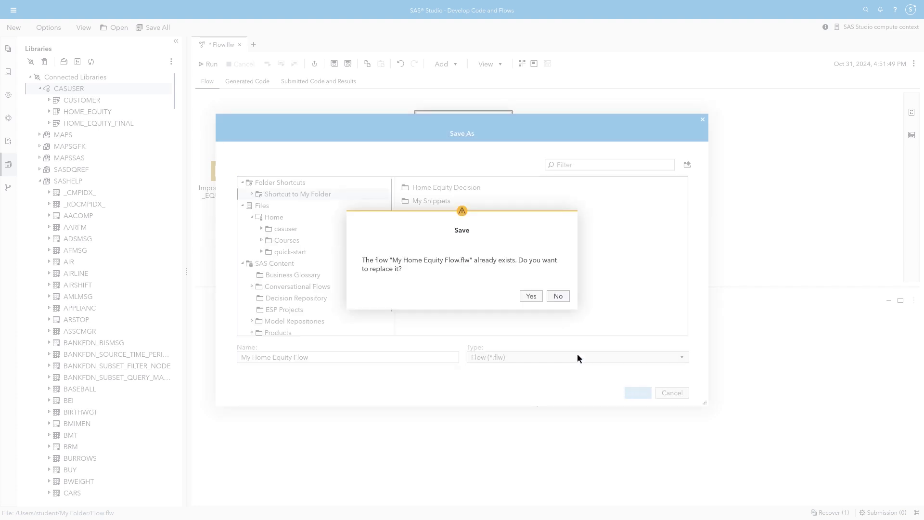
{"action": "left_click", "coordinate": [532, 297]}
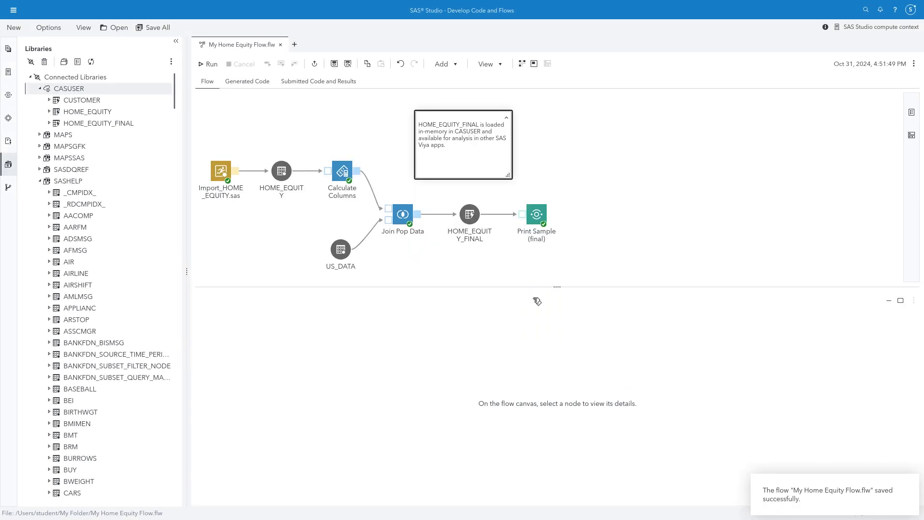
{"action": "left_click", "coordinate": [896, 10]}
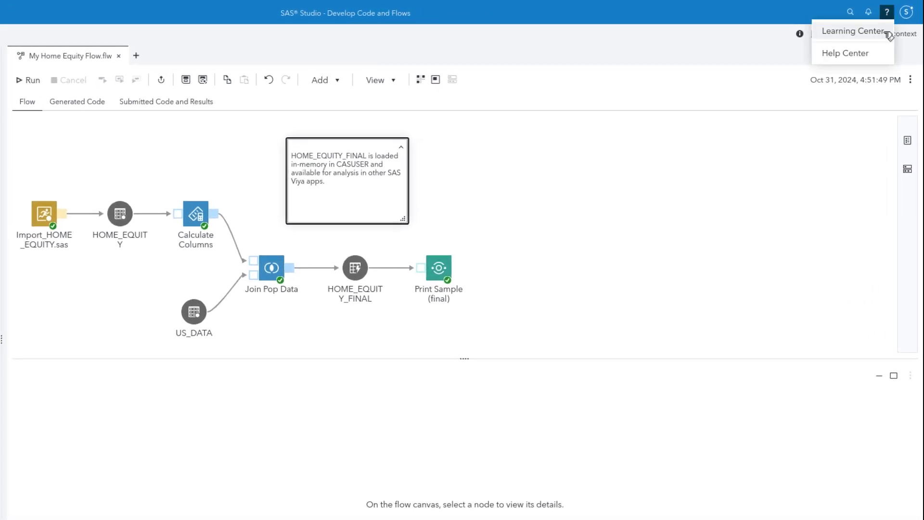